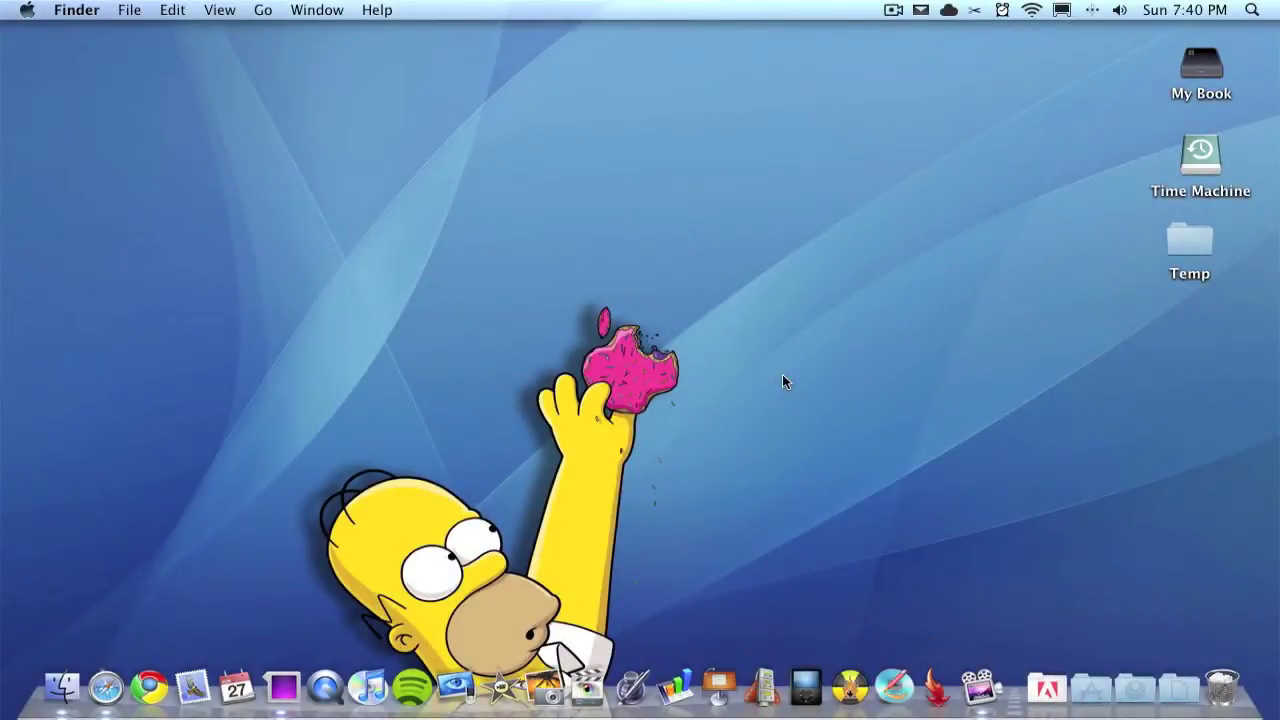
Step: Email the account's own address a message with subject 'Test' and body 'This is a test'
click(925, 12)
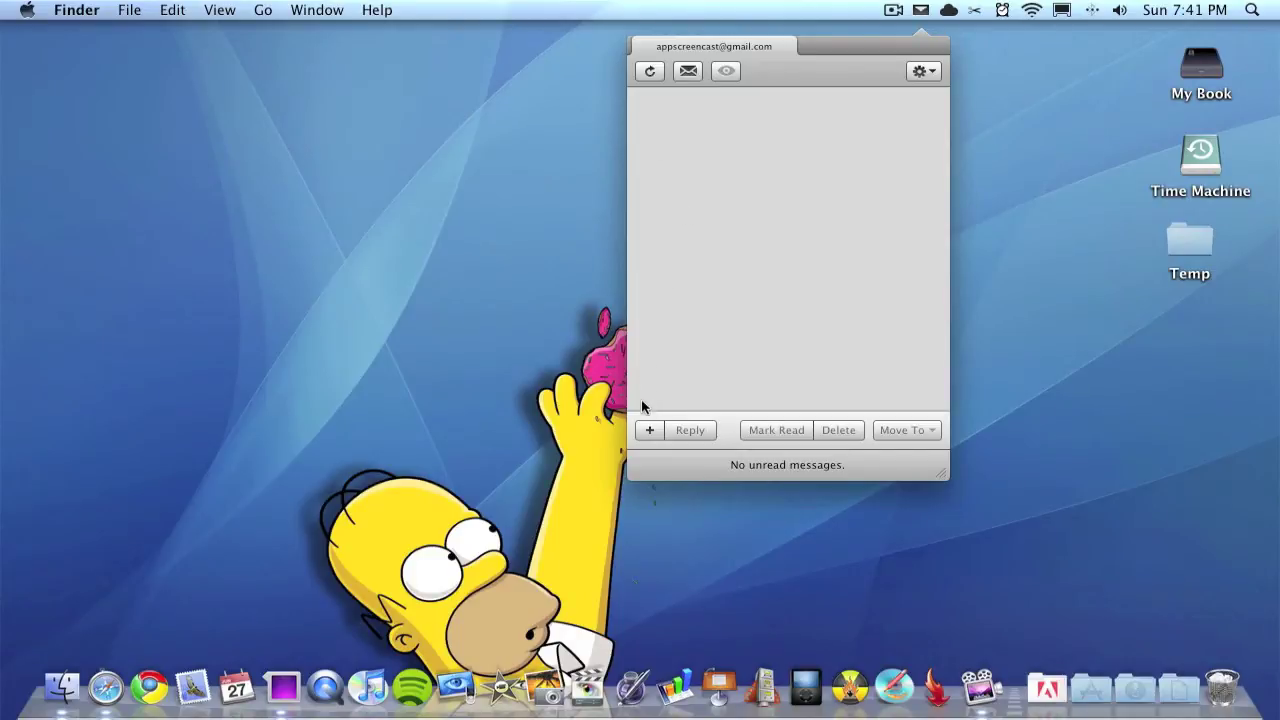
click(649, 430)
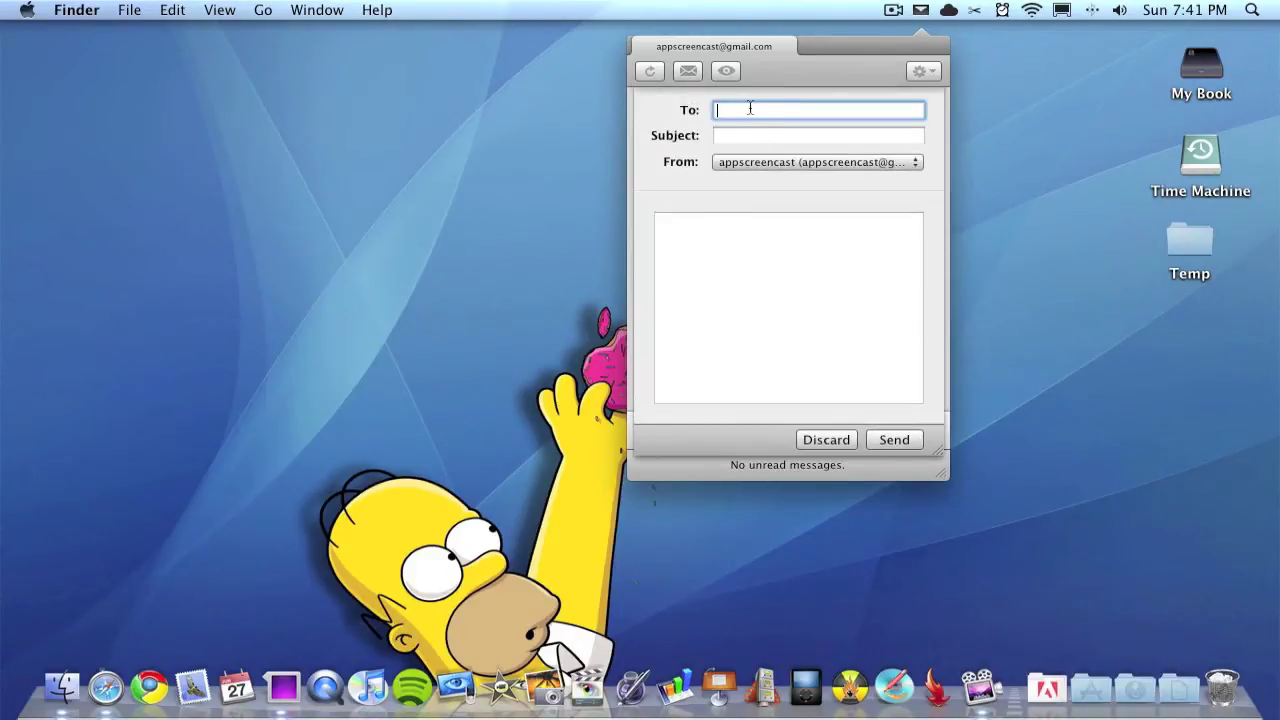
text(tes)
key(BackSpace)
key(BackSpace)
click(747, 131)
text(Test)
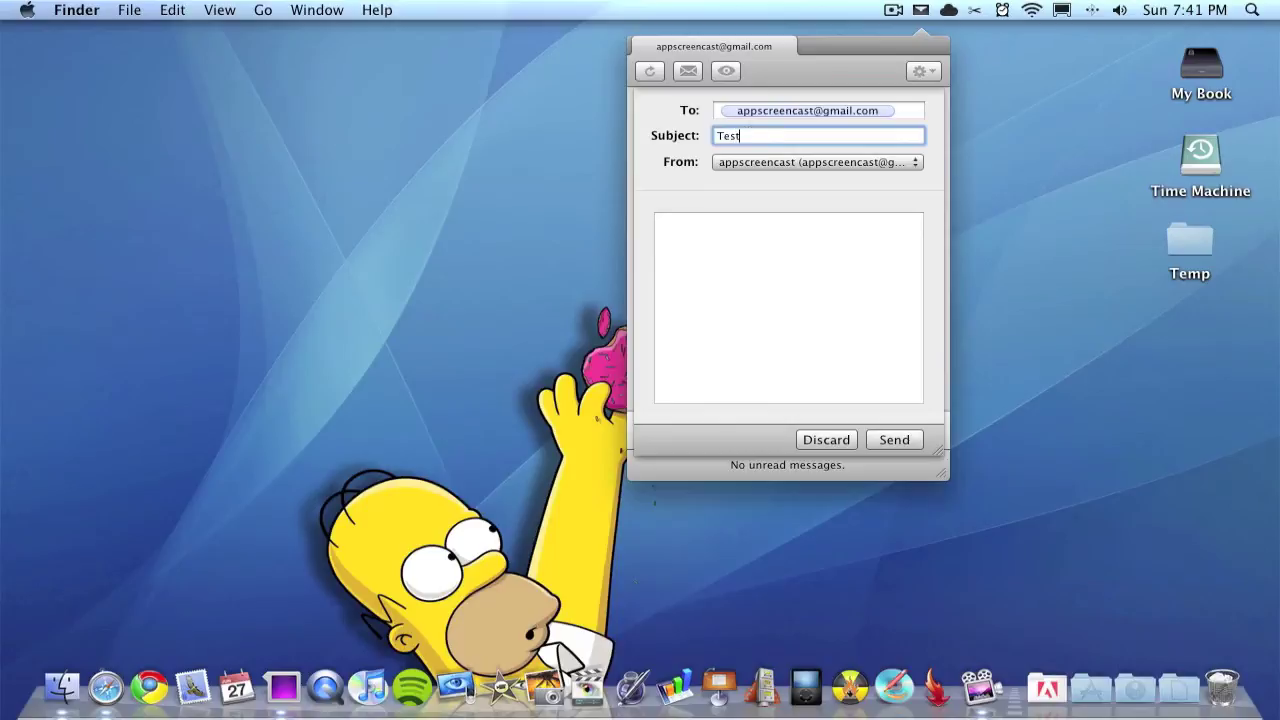
click(733, 257)
text(T)
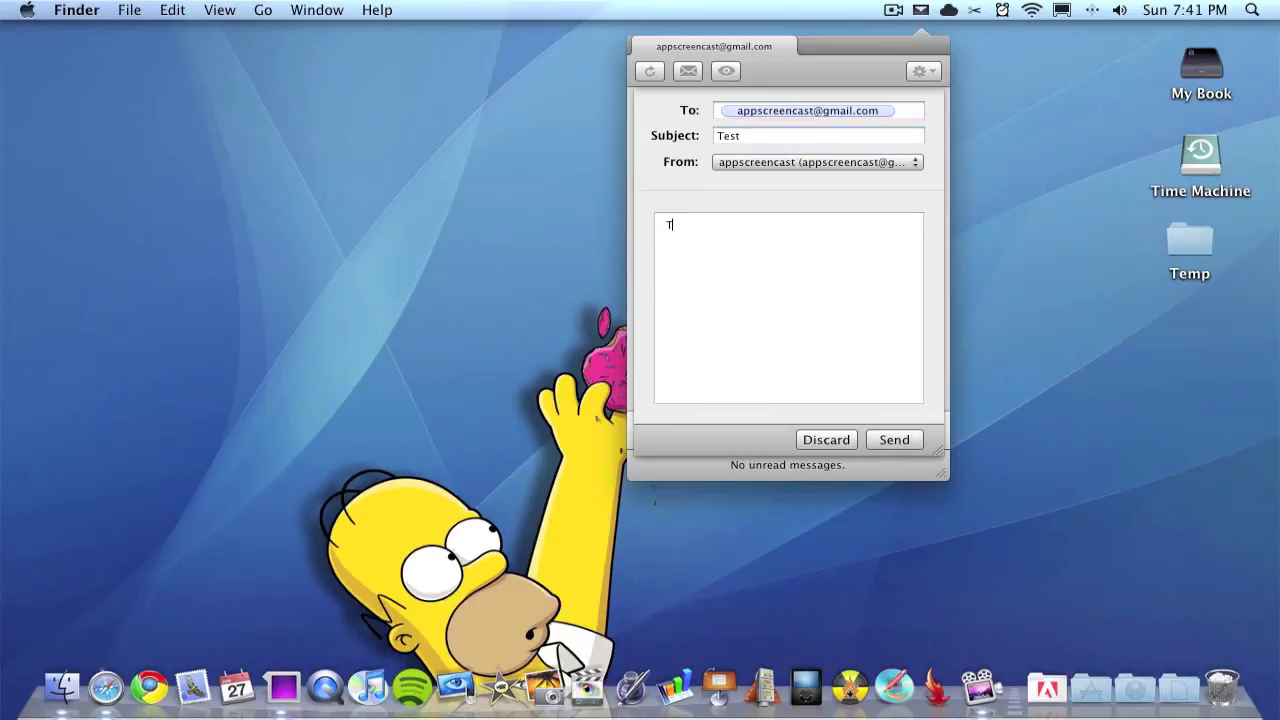
text(his is a test)
click(878, 441)
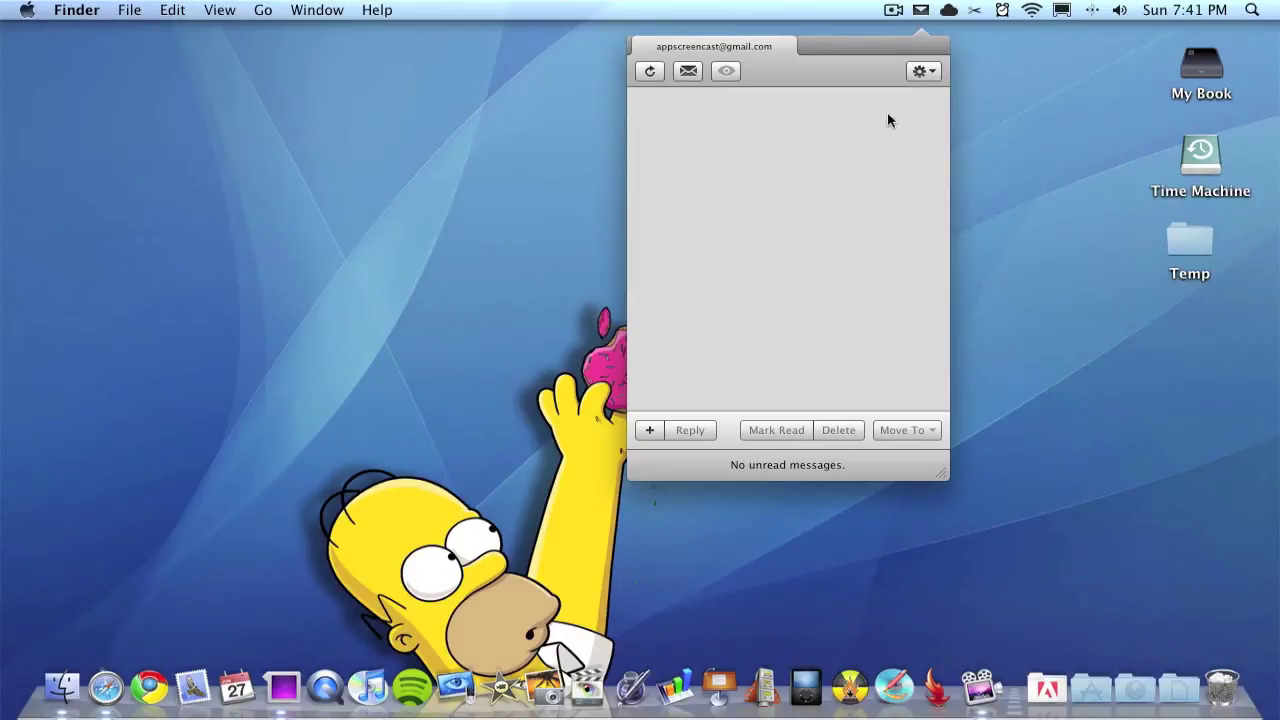
Step: Set the new-mail check interval to 1 Minute, leaving the double-click option unchanged
click(921, 71)
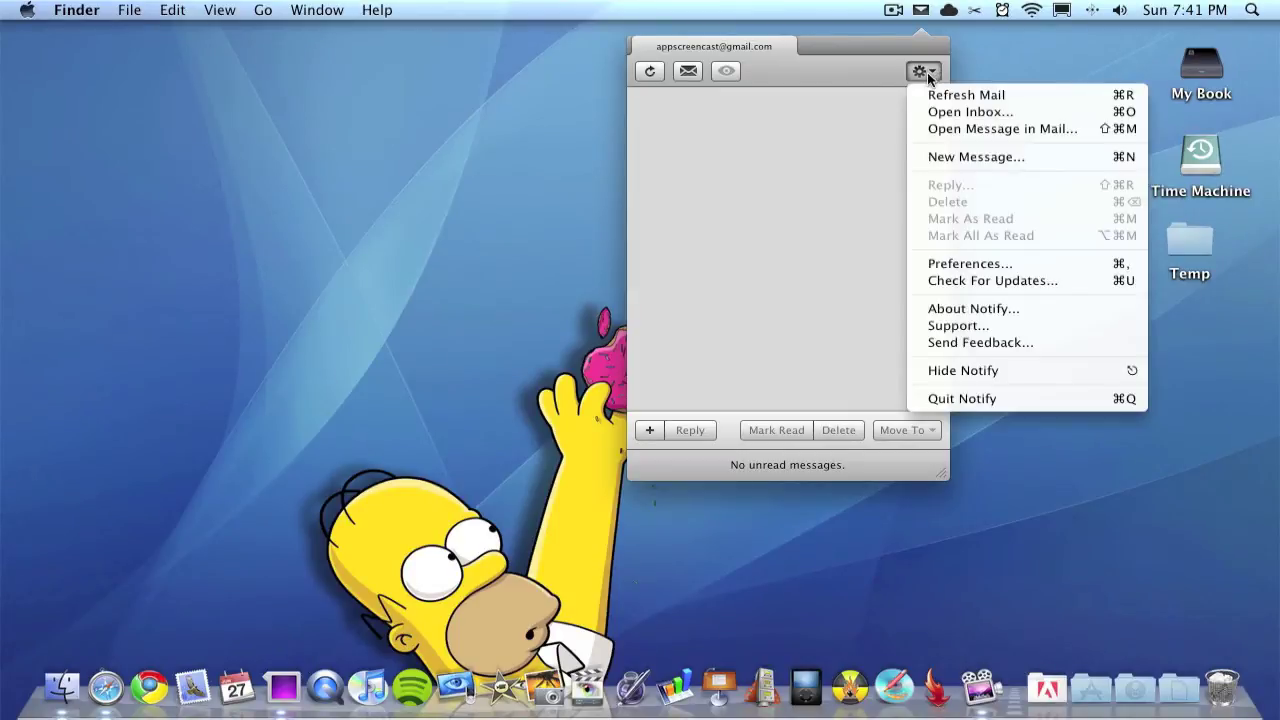
click(992, 264)
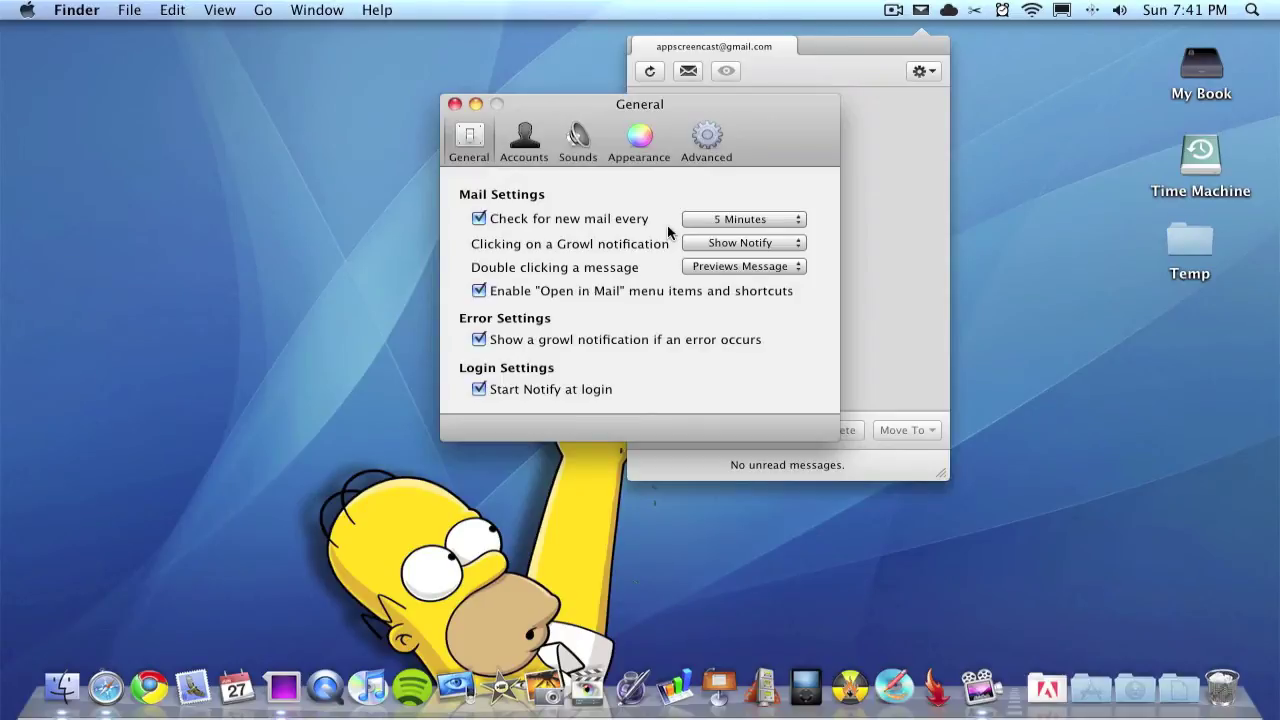
click(735, 220)
click(740, 173)
click(743, 219)
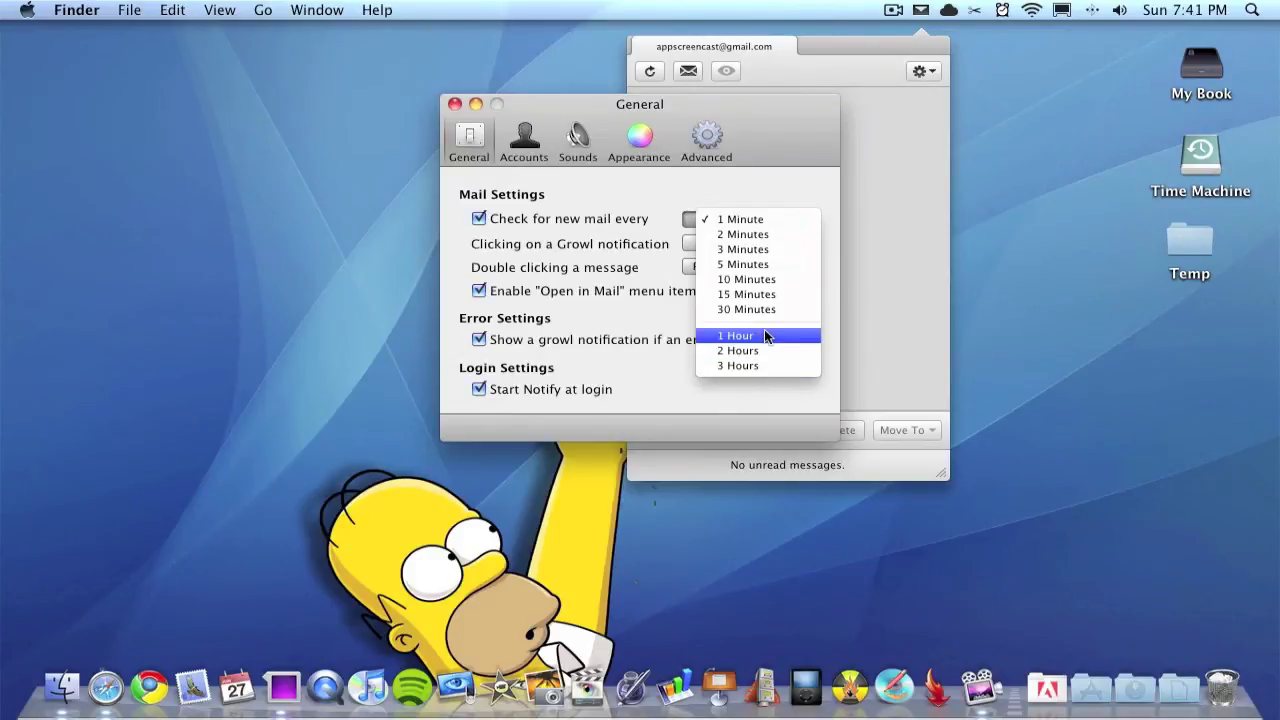
click(580, 195)
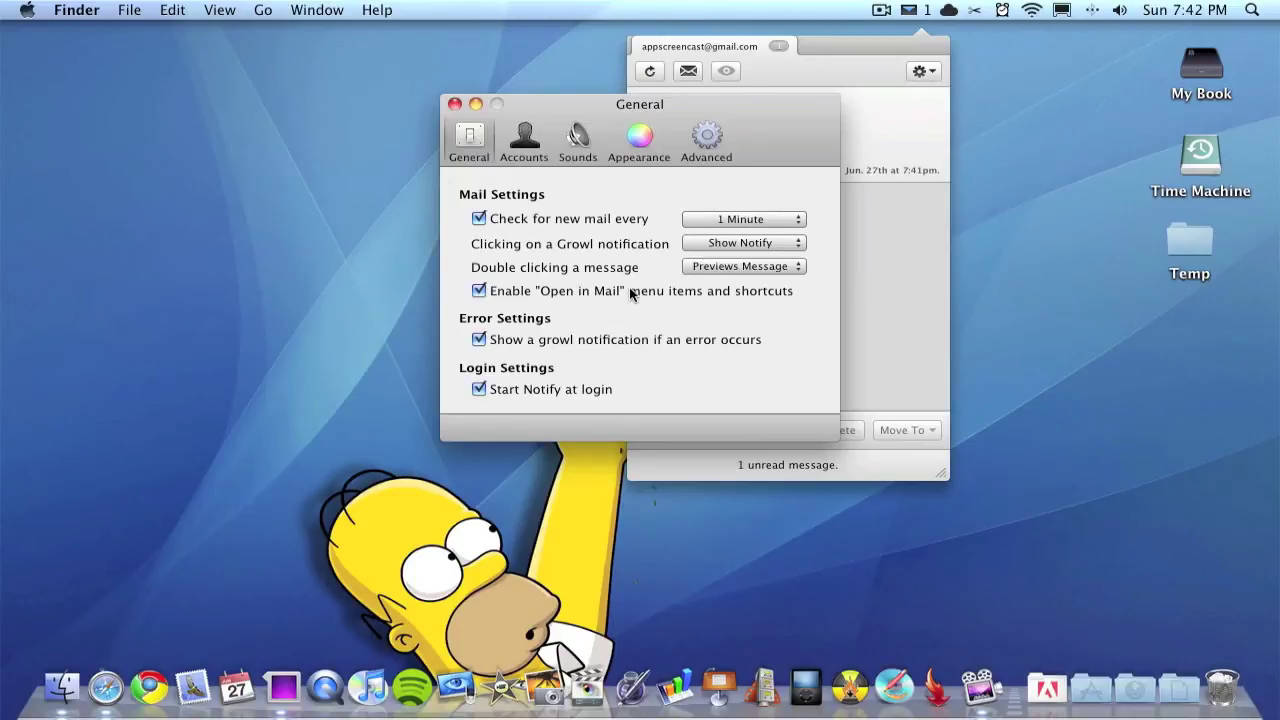
click(797, 267)
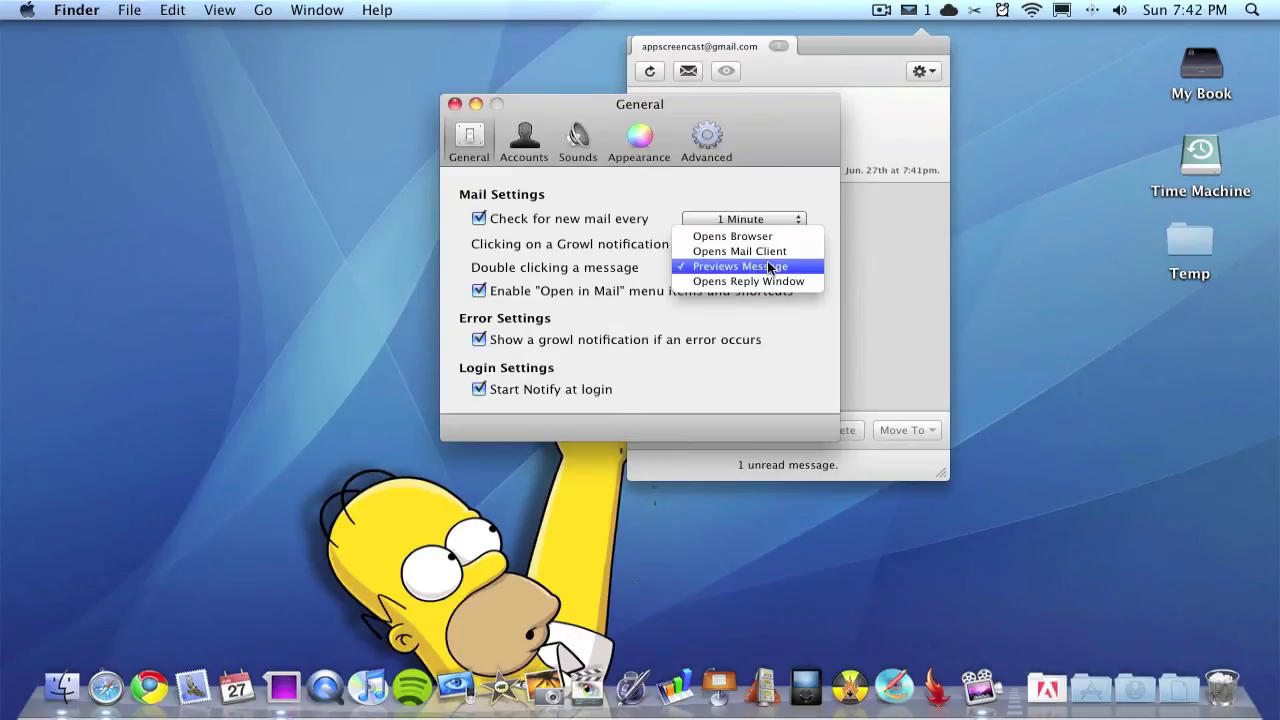
click(550, 262)
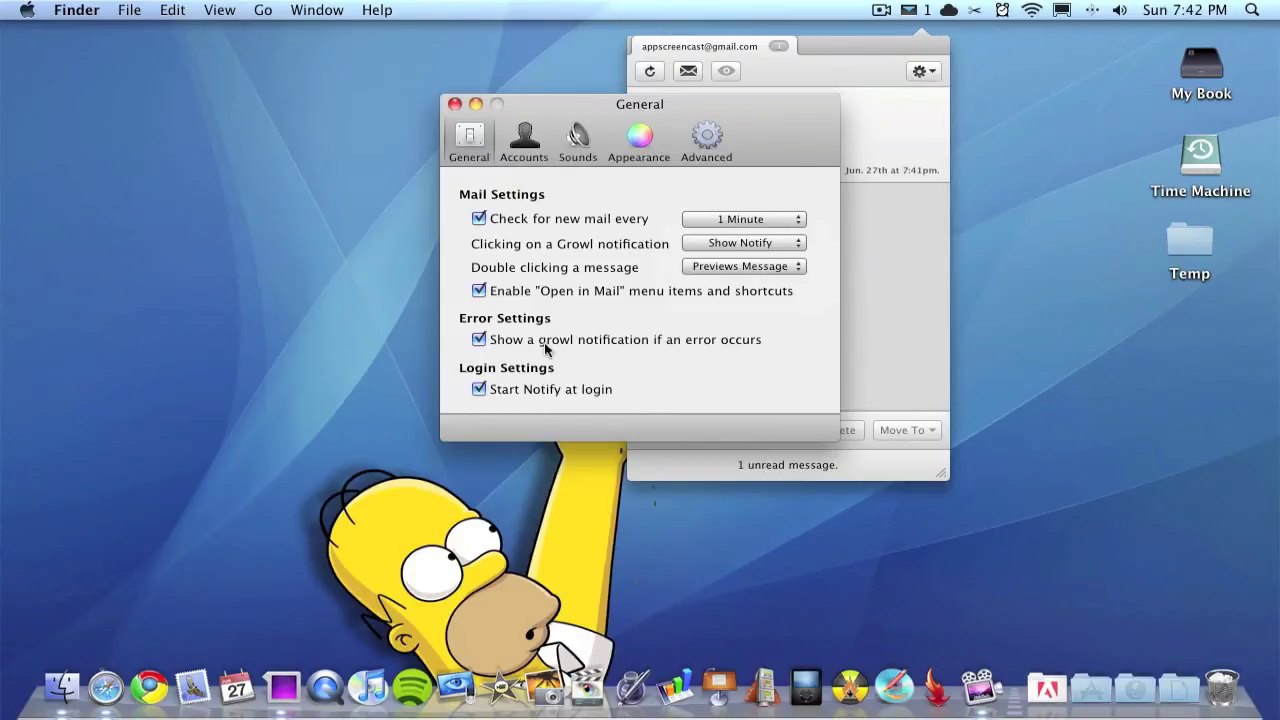
Step: Begin adding a Gmail account in the account settings, then abandon it
click(524, 135)
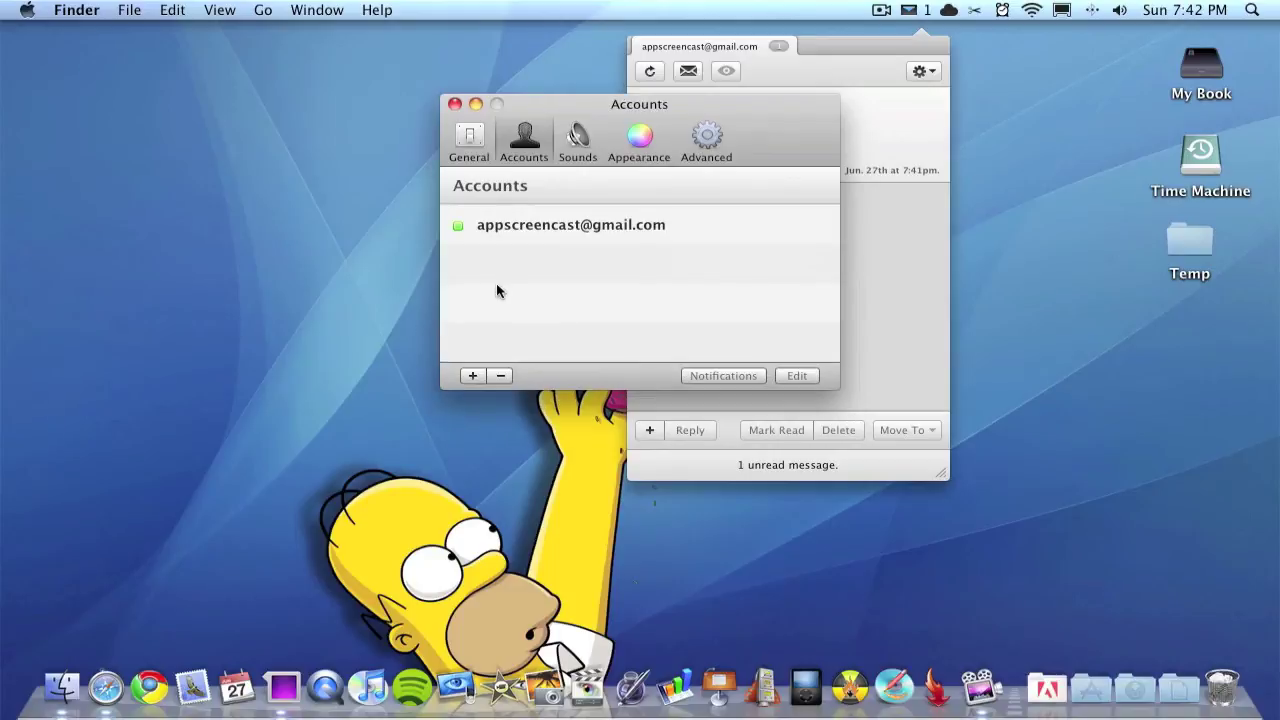
click(468, 370)
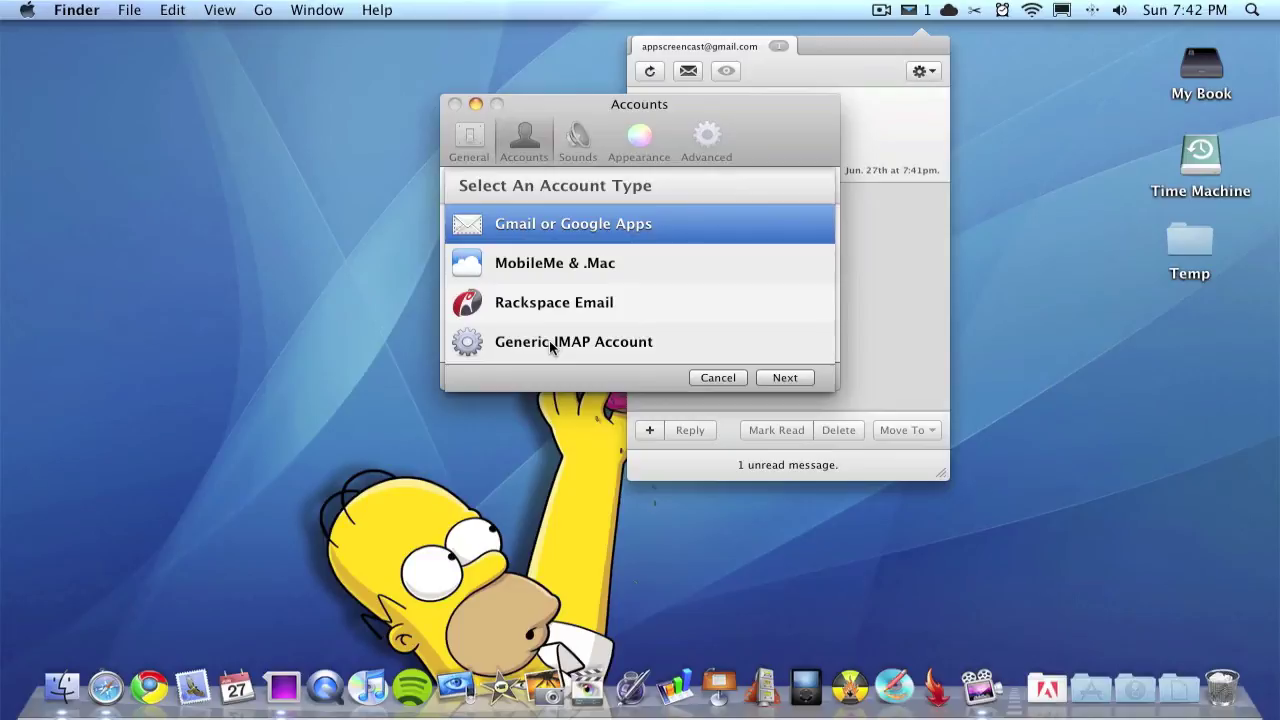
click(549, 340)
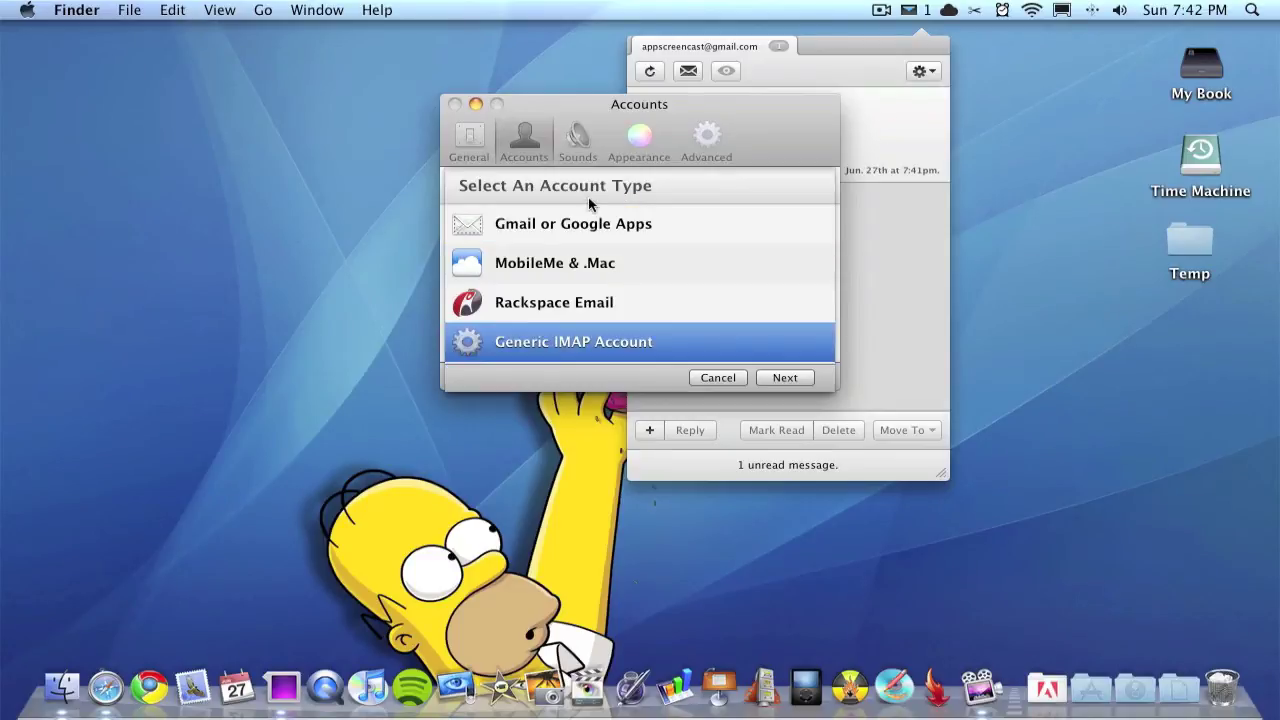
click(579, 228)
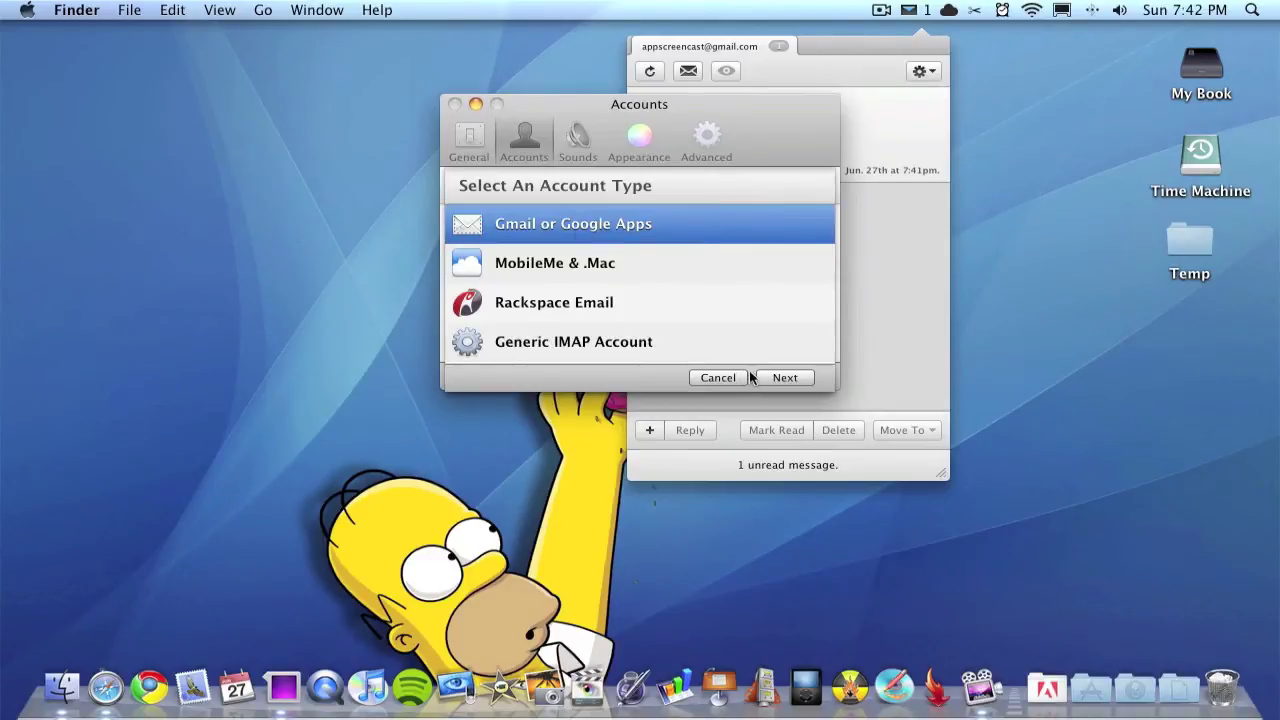
click(785, 377)
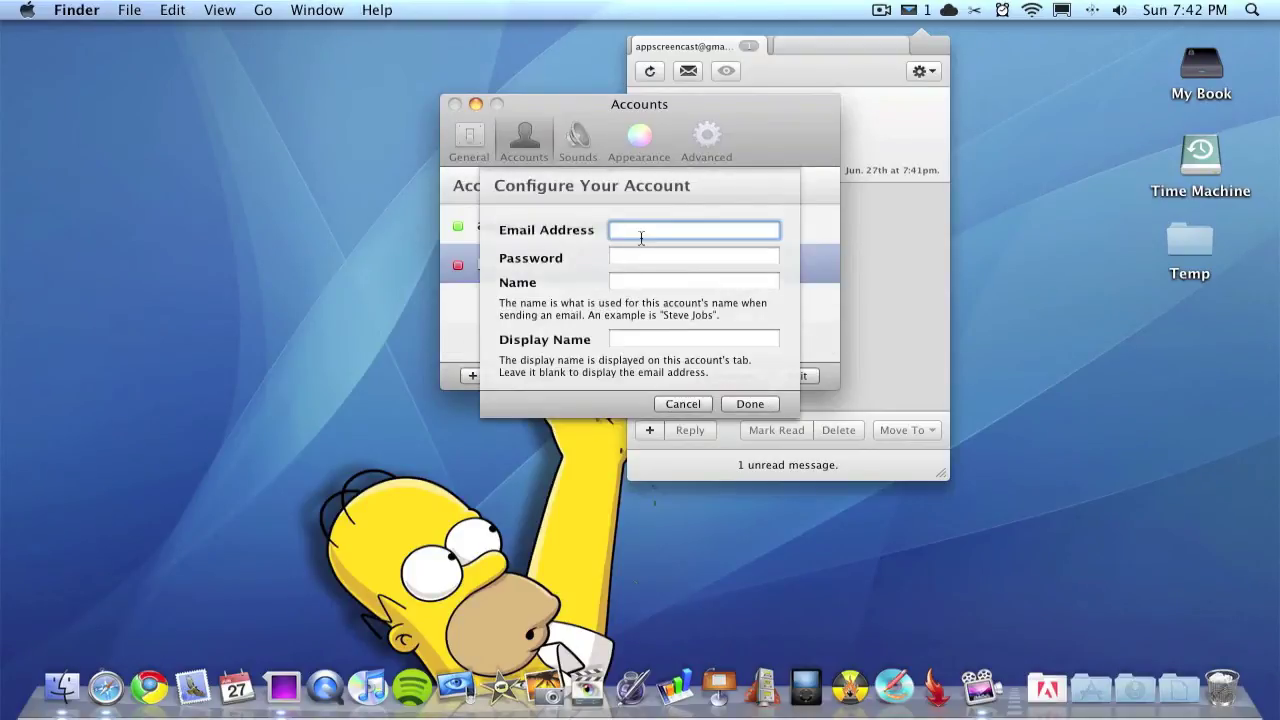
click(640, 262)
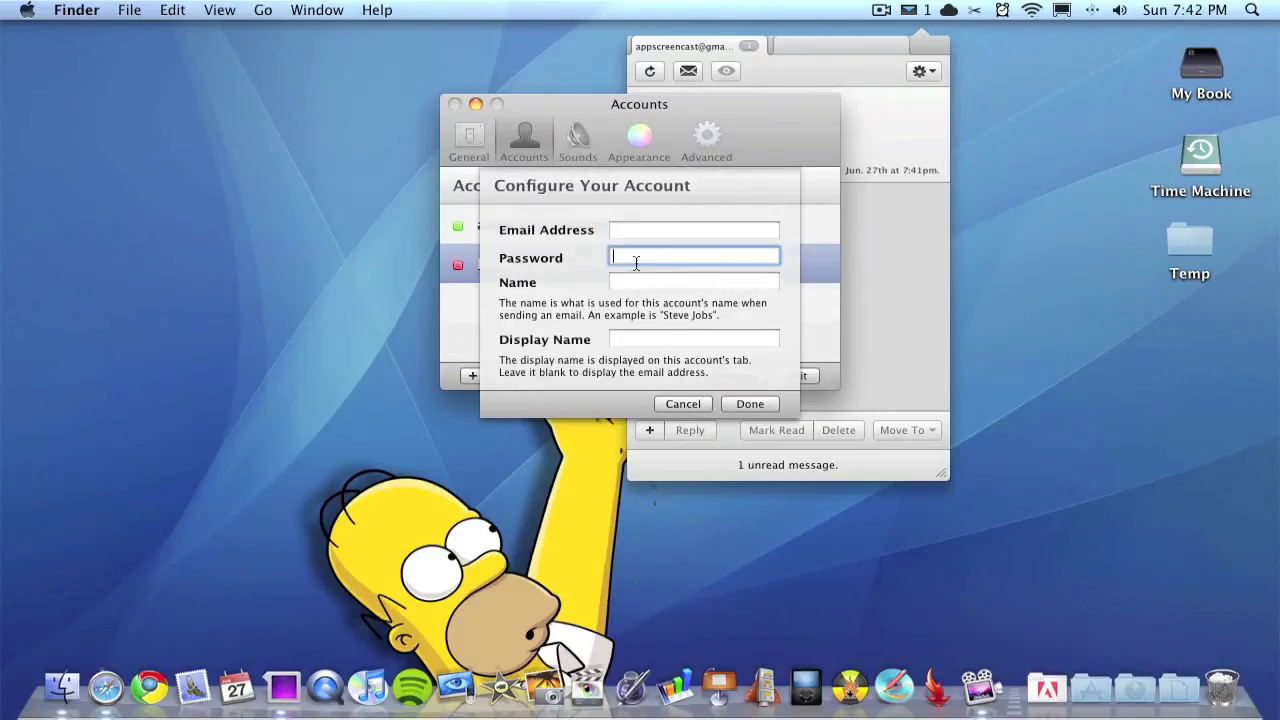
click(686, 405)
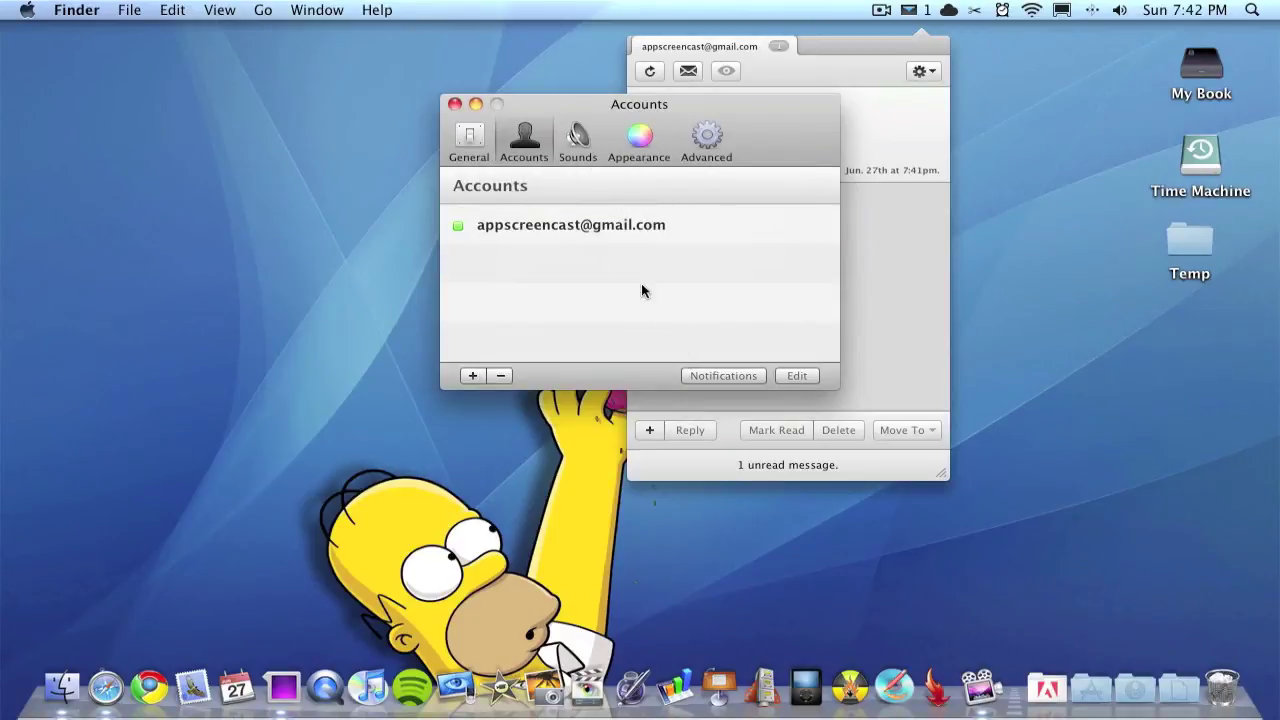
Step: Keep Harmonic and Bouncing as the message sounds, view the Advanced and Appearance tabs, and close the preferences
click(578, 140)
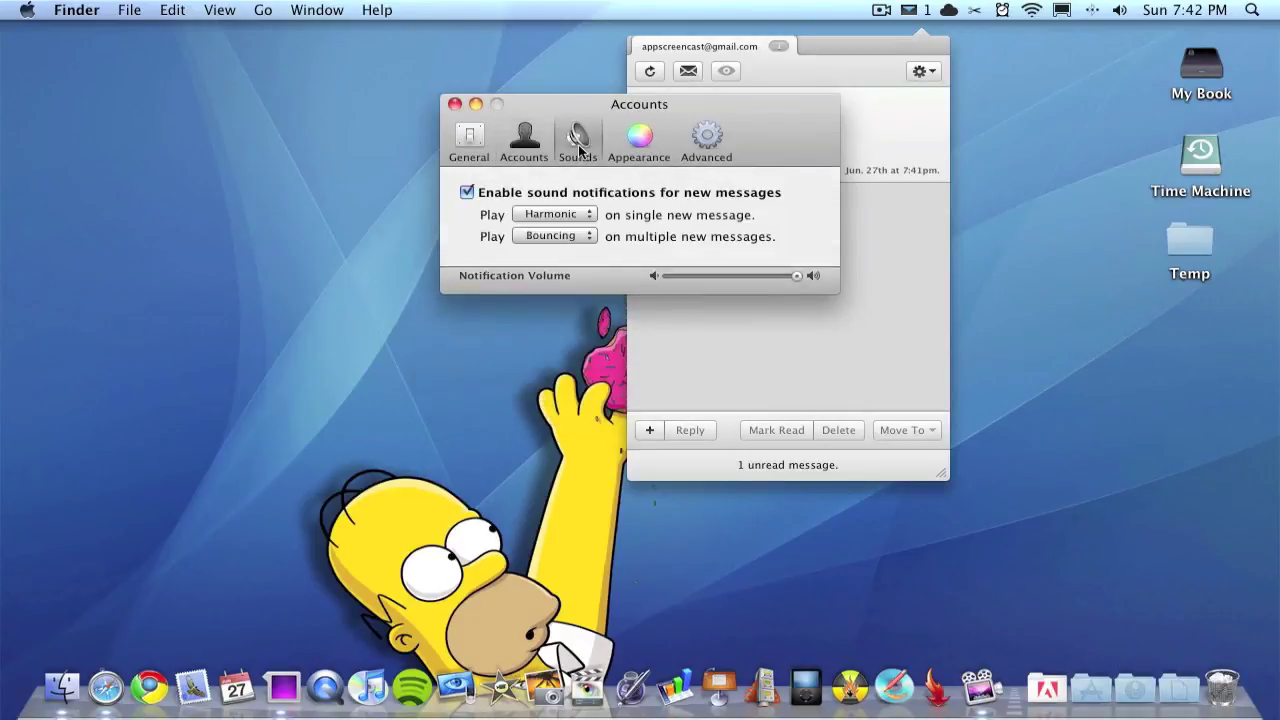
click(561, 217)
click(560, 218)
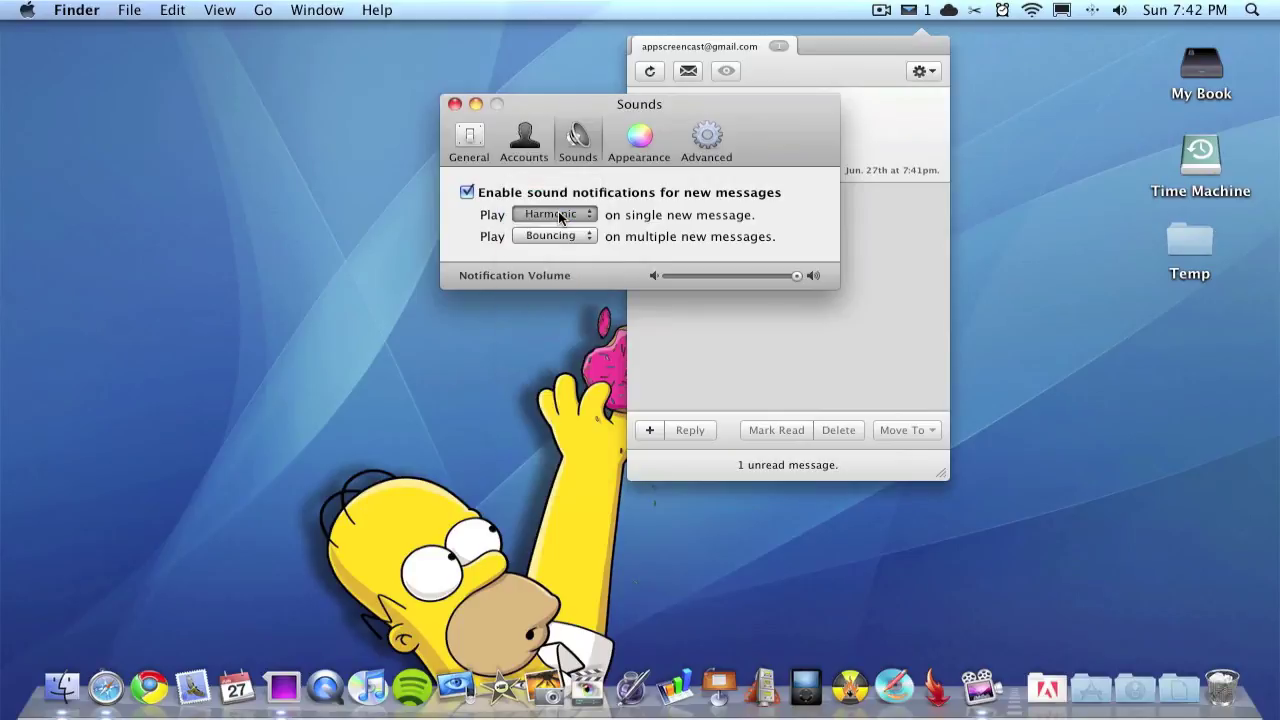
click(556, 229)
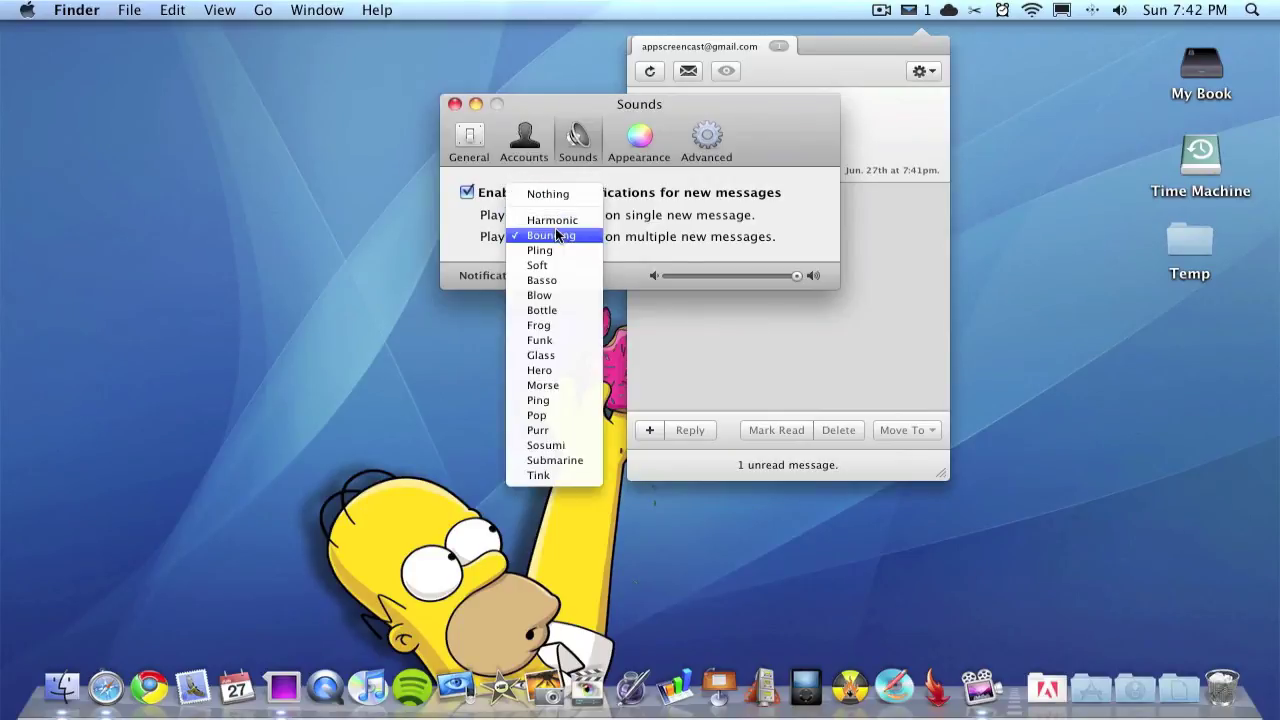
click(556, 229)
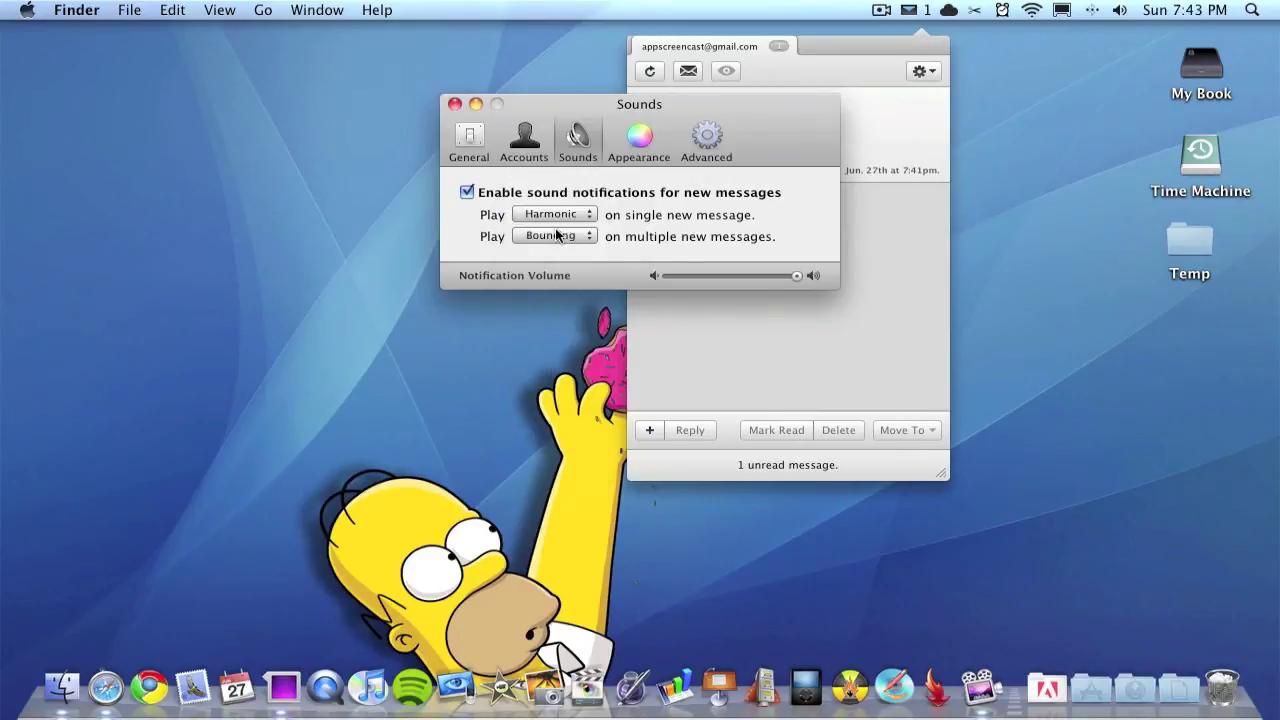
click(690, 150)
click(655, 150)
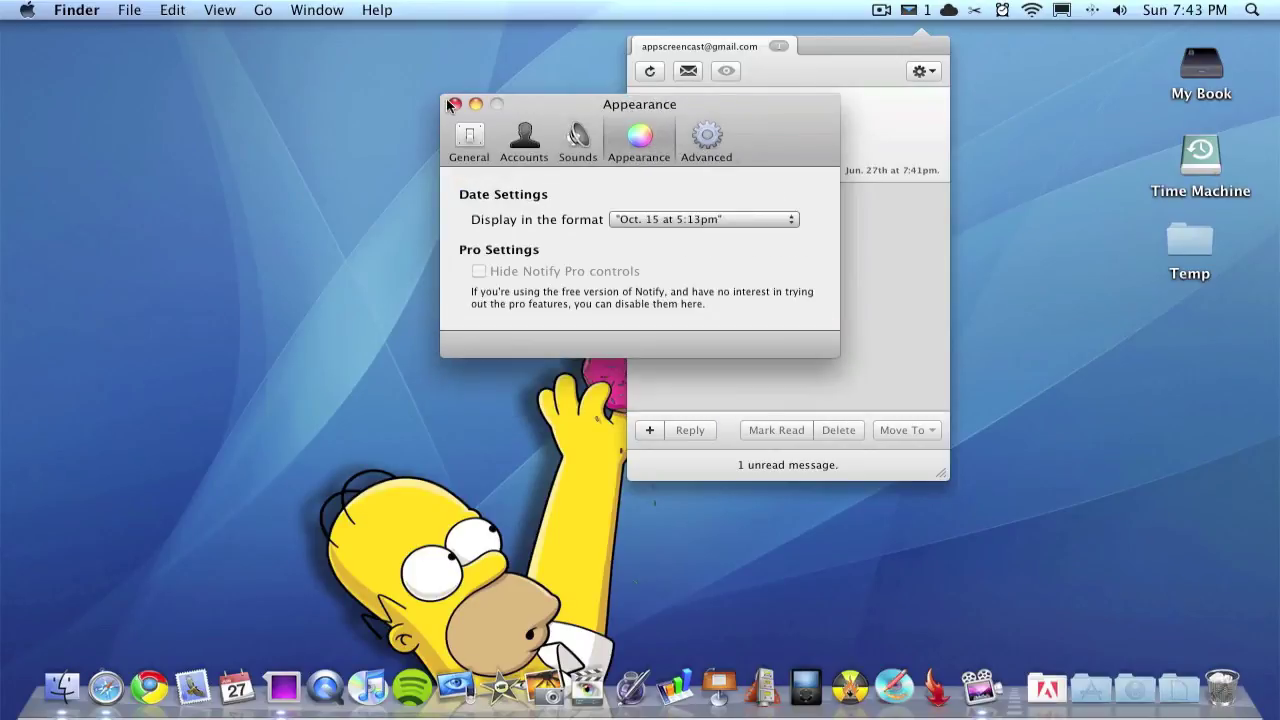
click(455, 105)
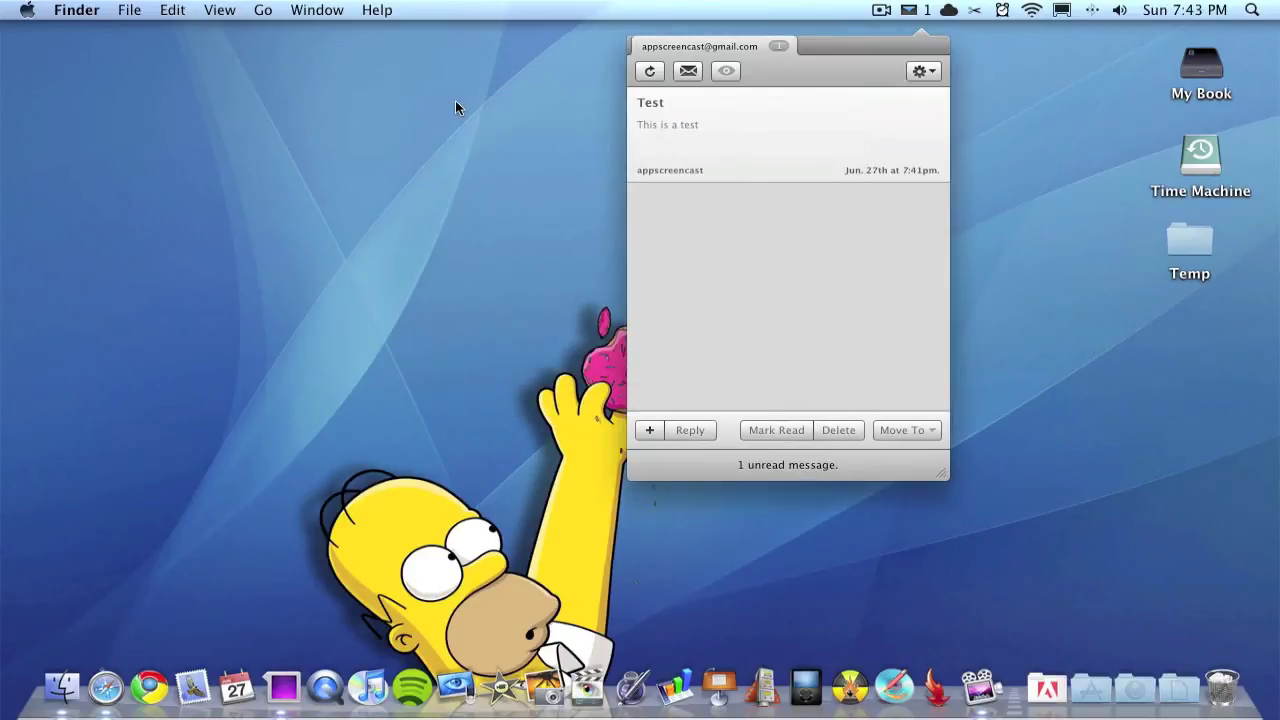
click(910, 10)
click(909, 11)
click(909, 11)
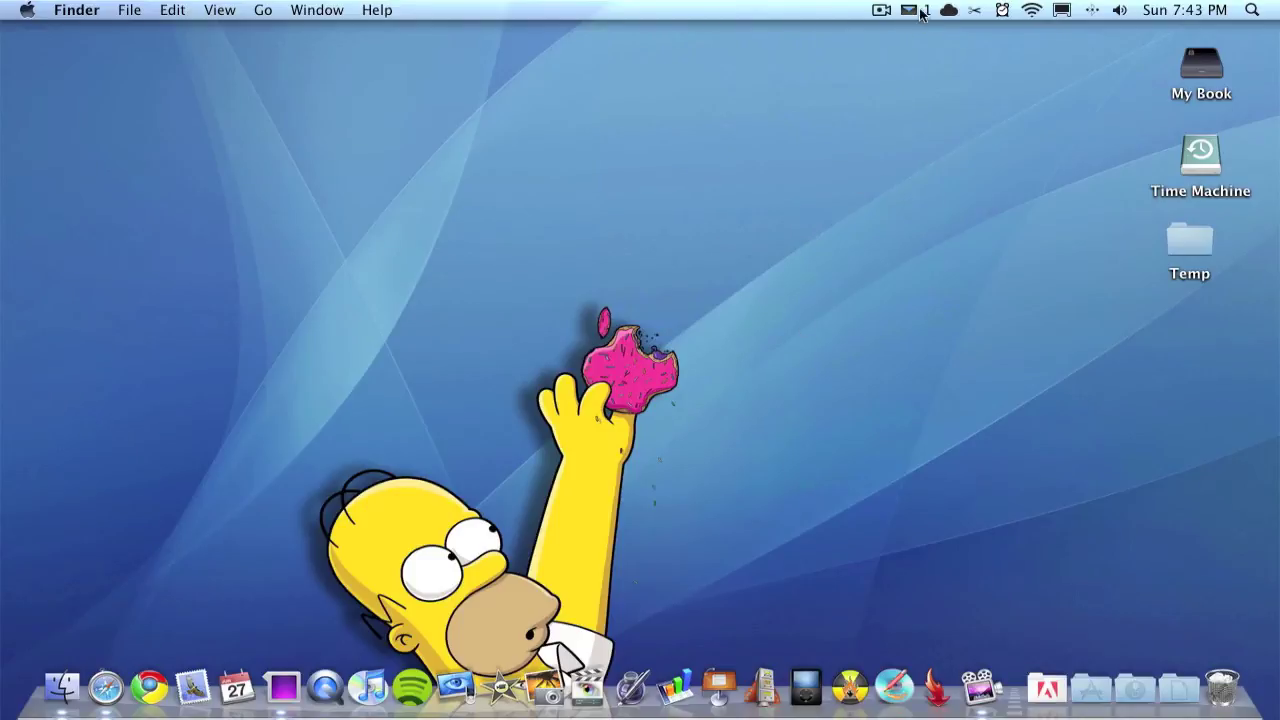
click(919, 10)
click(737, 148)
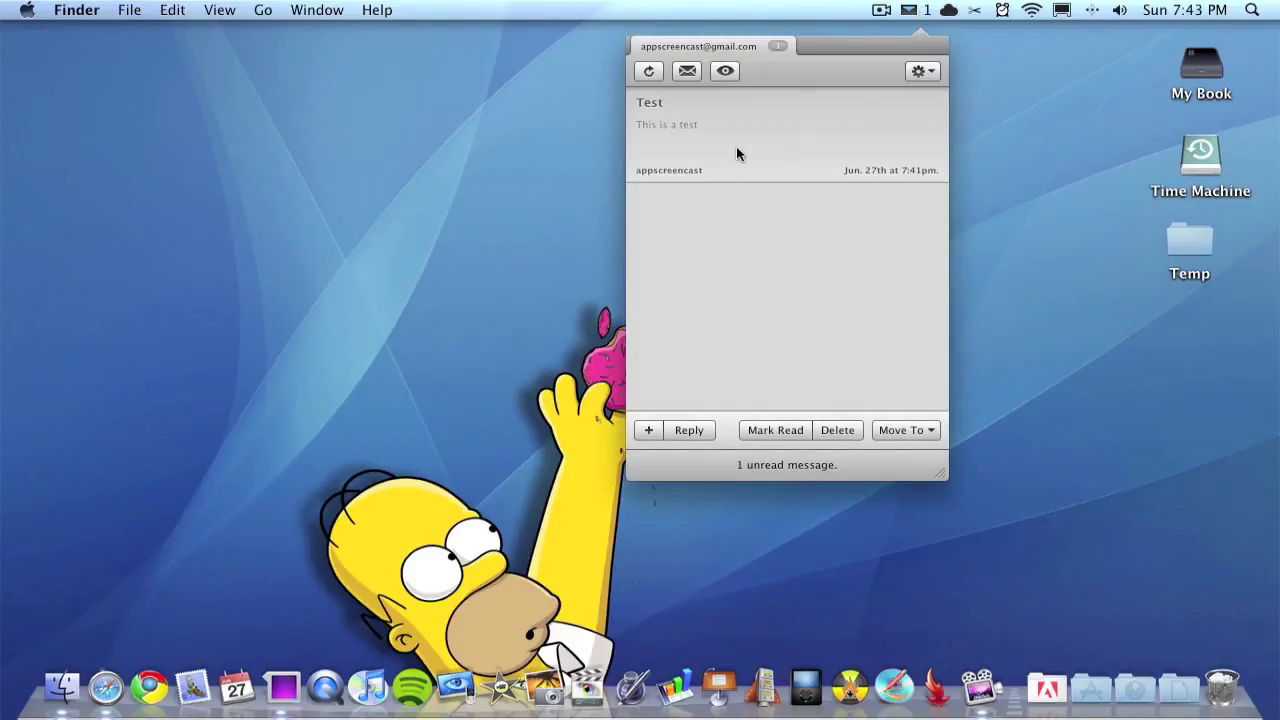
double_click(736, 152)
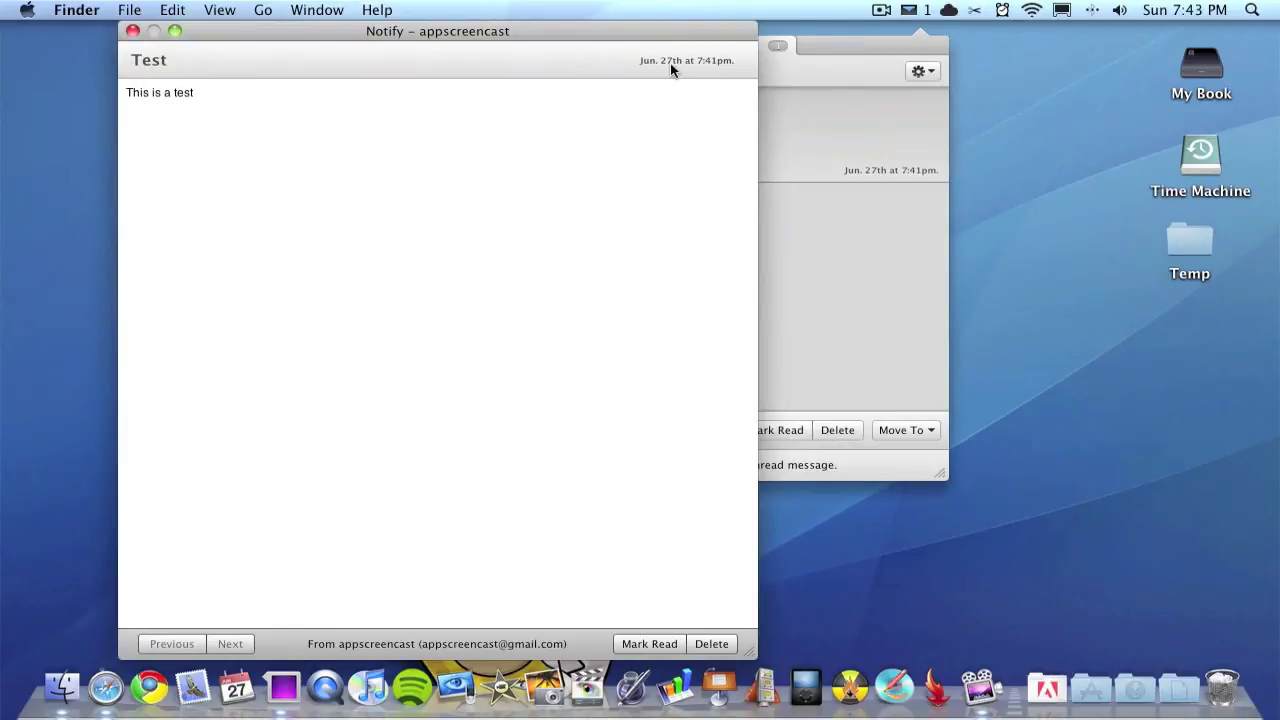
drag(123, 99, 349, 131)
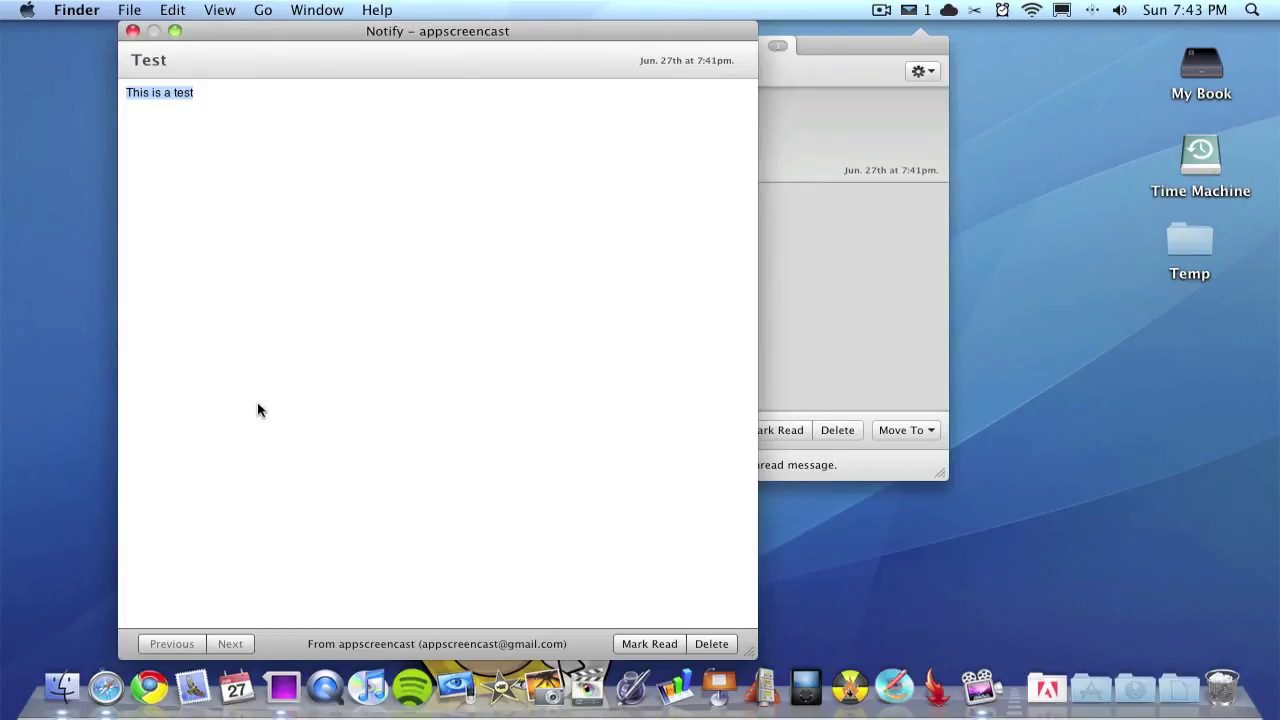
click(133, 32)
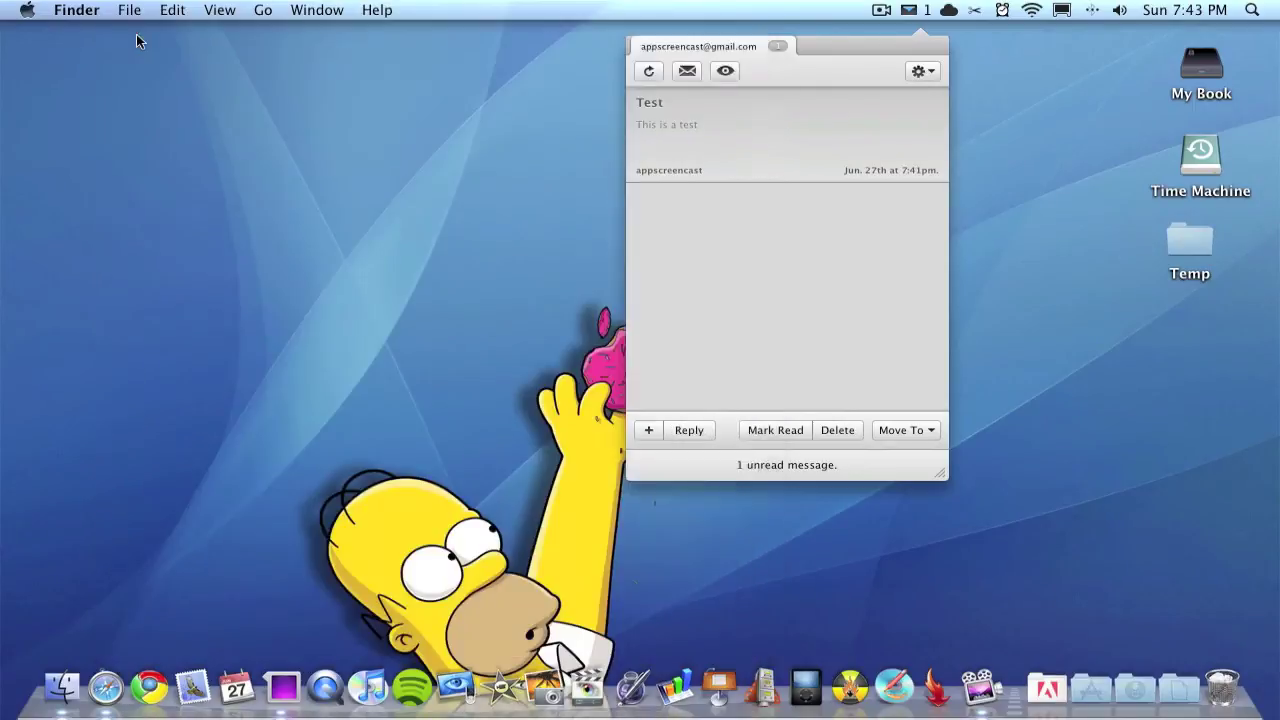
Step: Start a reply to the Test message and type 'ko2k3ork321' in its body
right_click(733, 158)
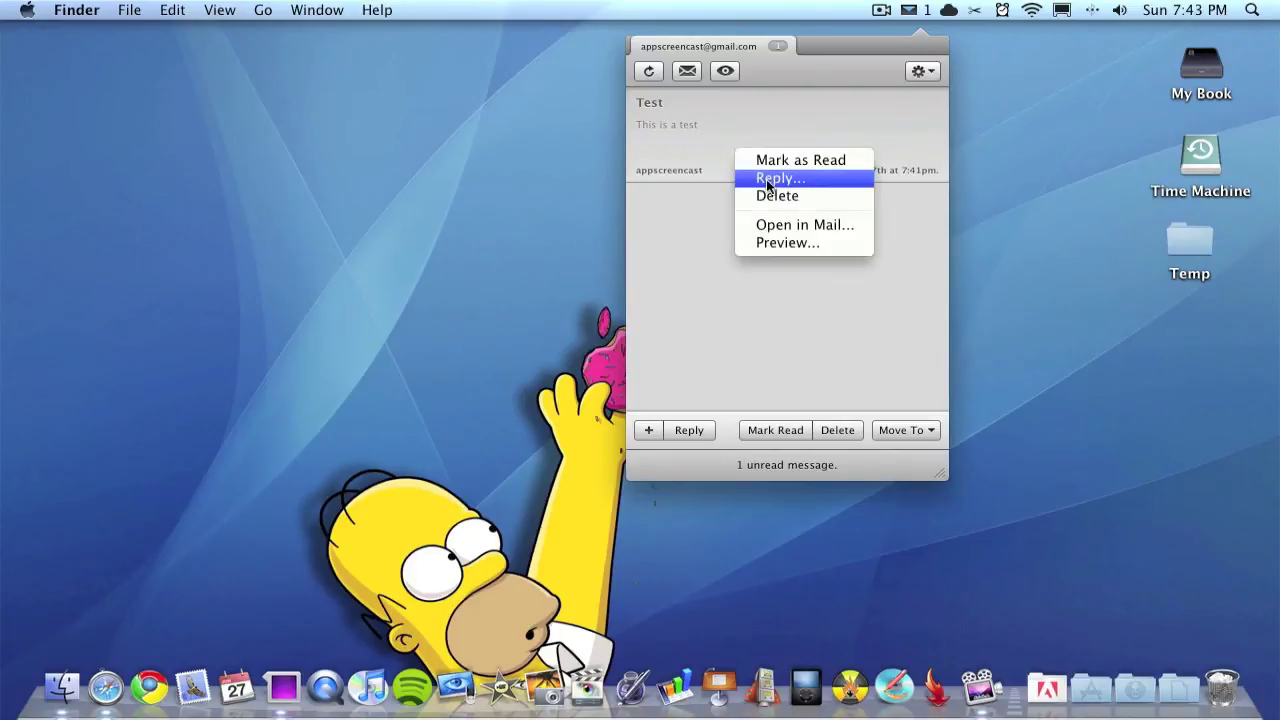
click(768, 180)
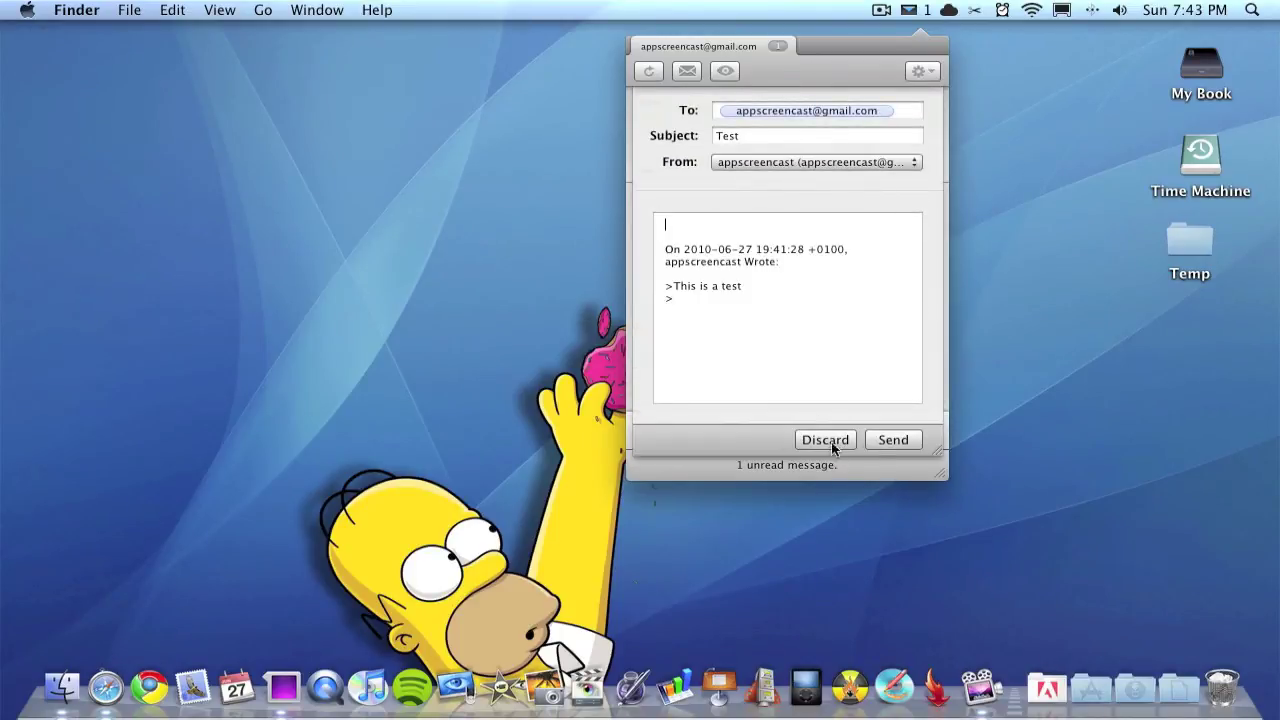
click(758, 238)
text(ko2k3ork321)
key(Return)
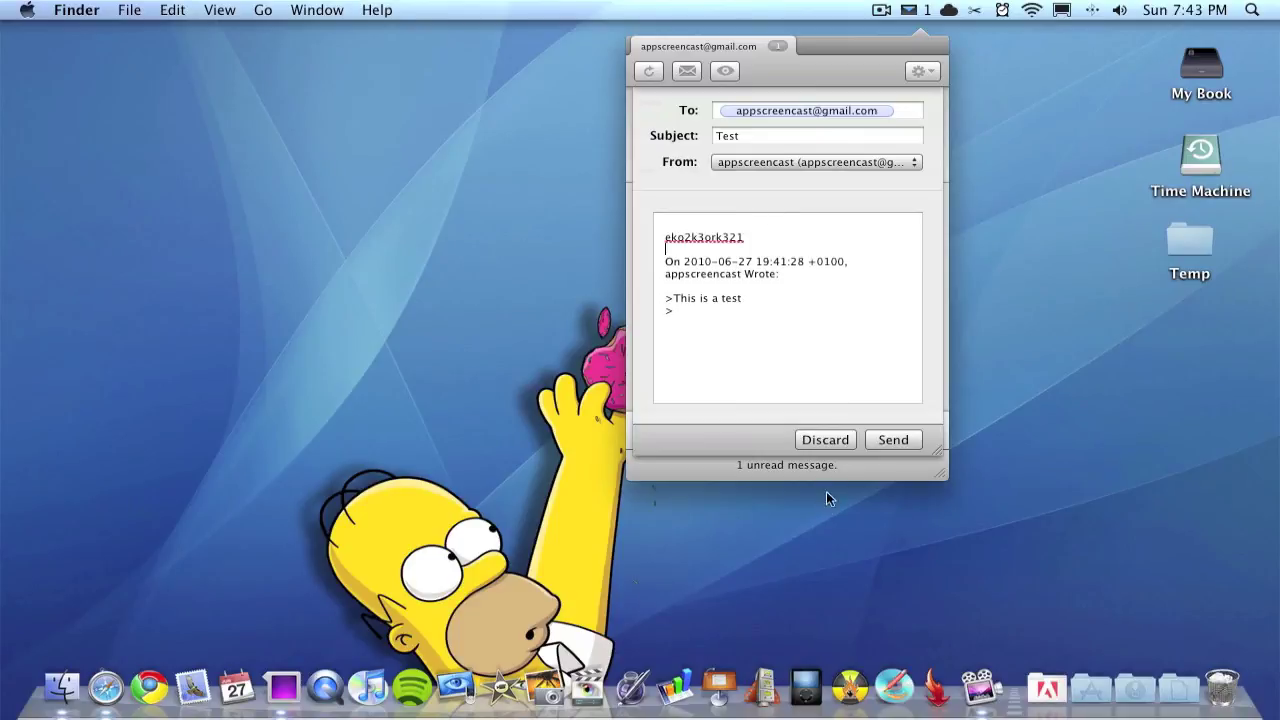
Step: Discard the reply draft and mark the Test message as read
click(828, 441)
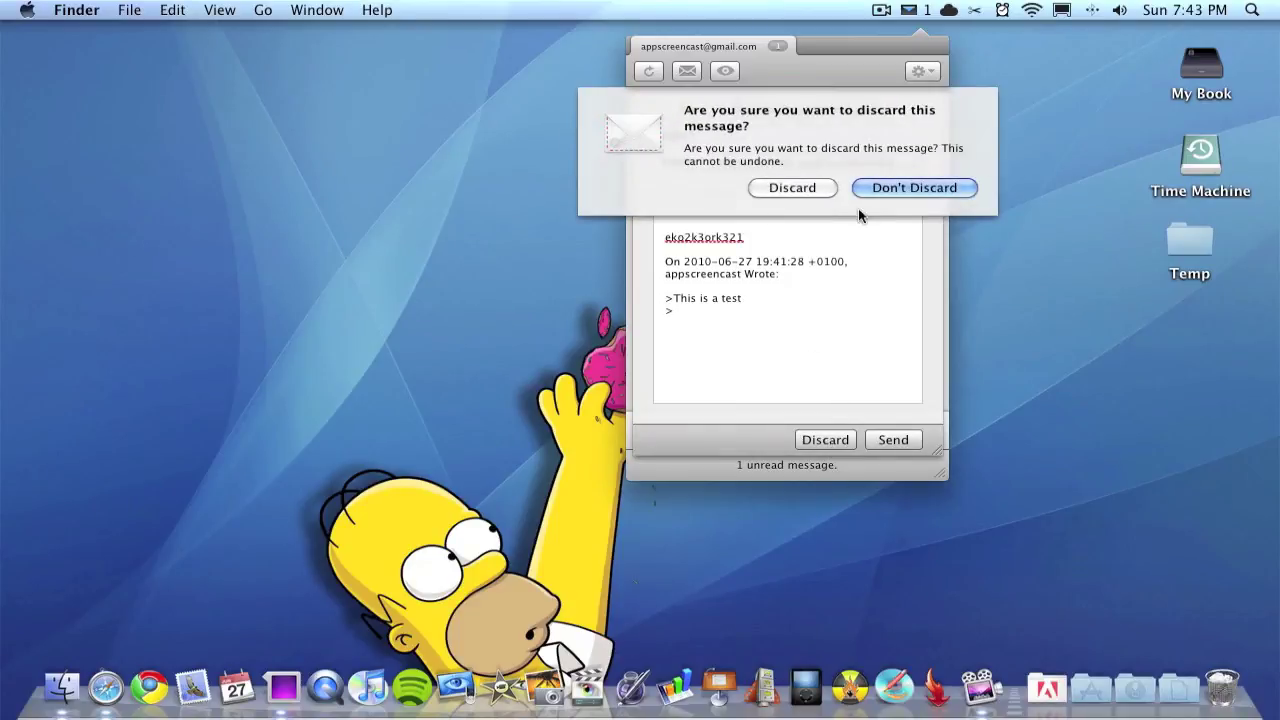
click(806, 186)
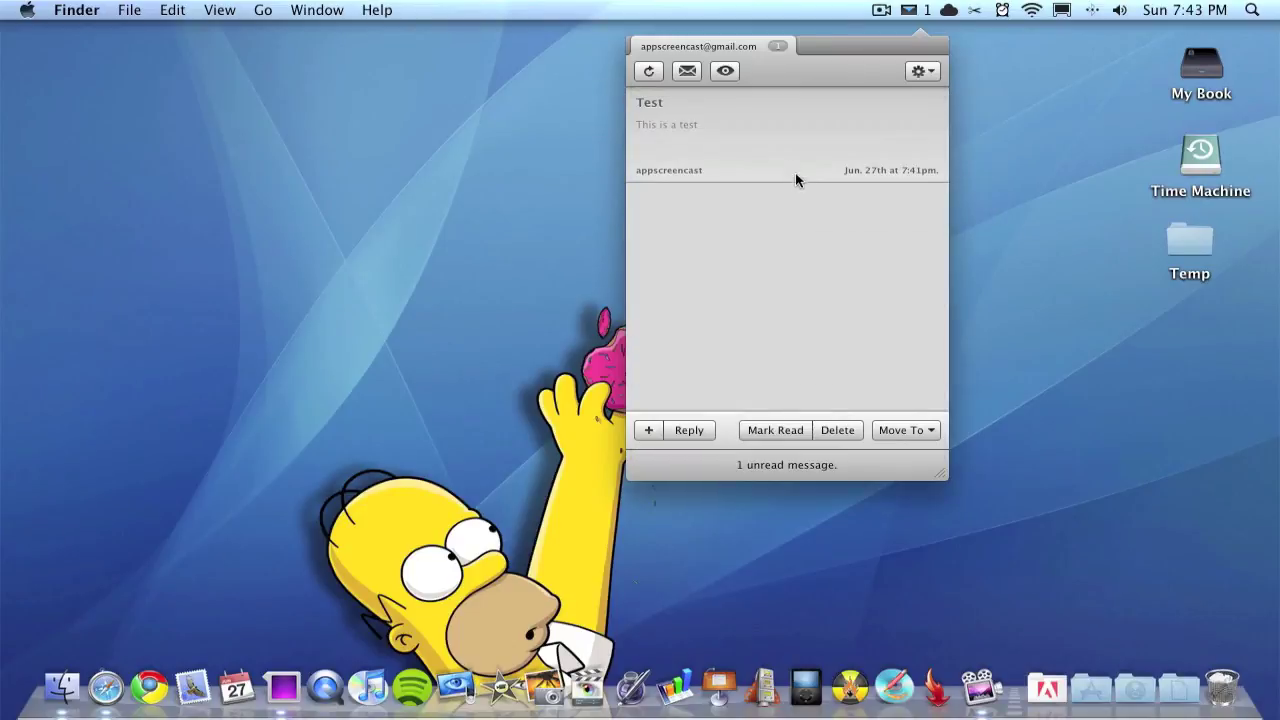
click(766, 435)
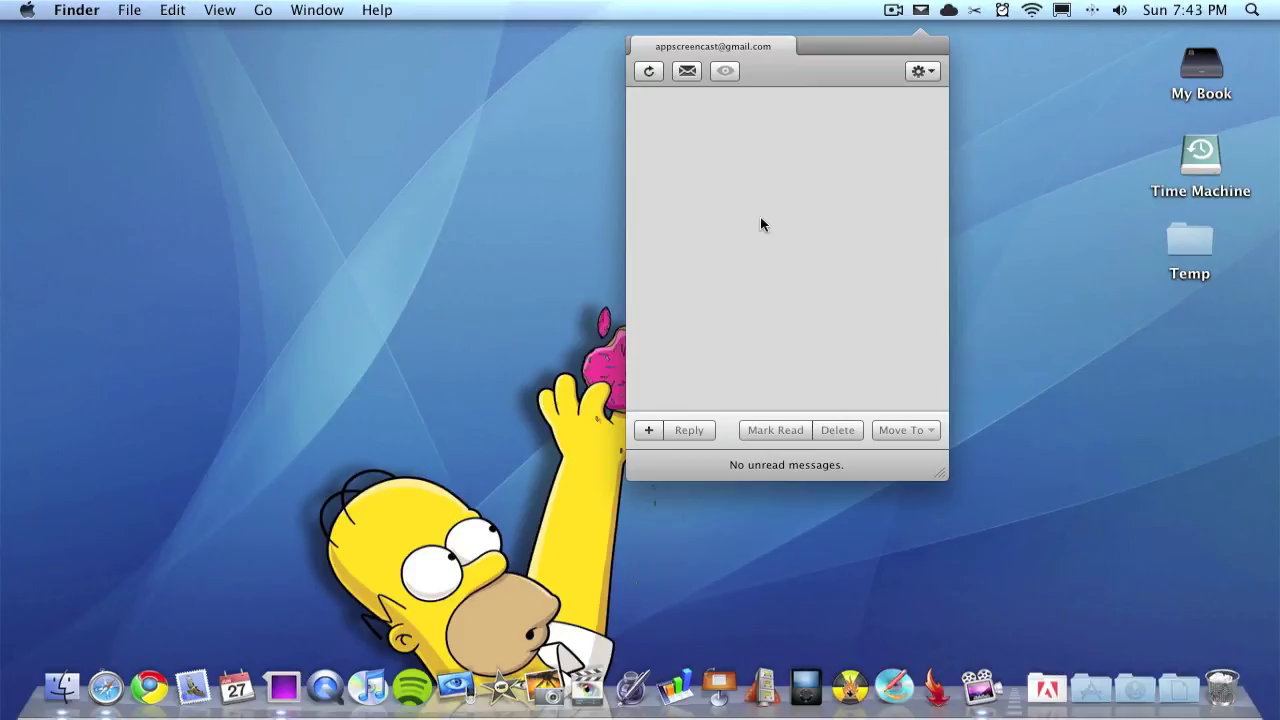
Step: Look over Notify's gear-menu actions and dismiss the list without choosing one
click(933, 74)
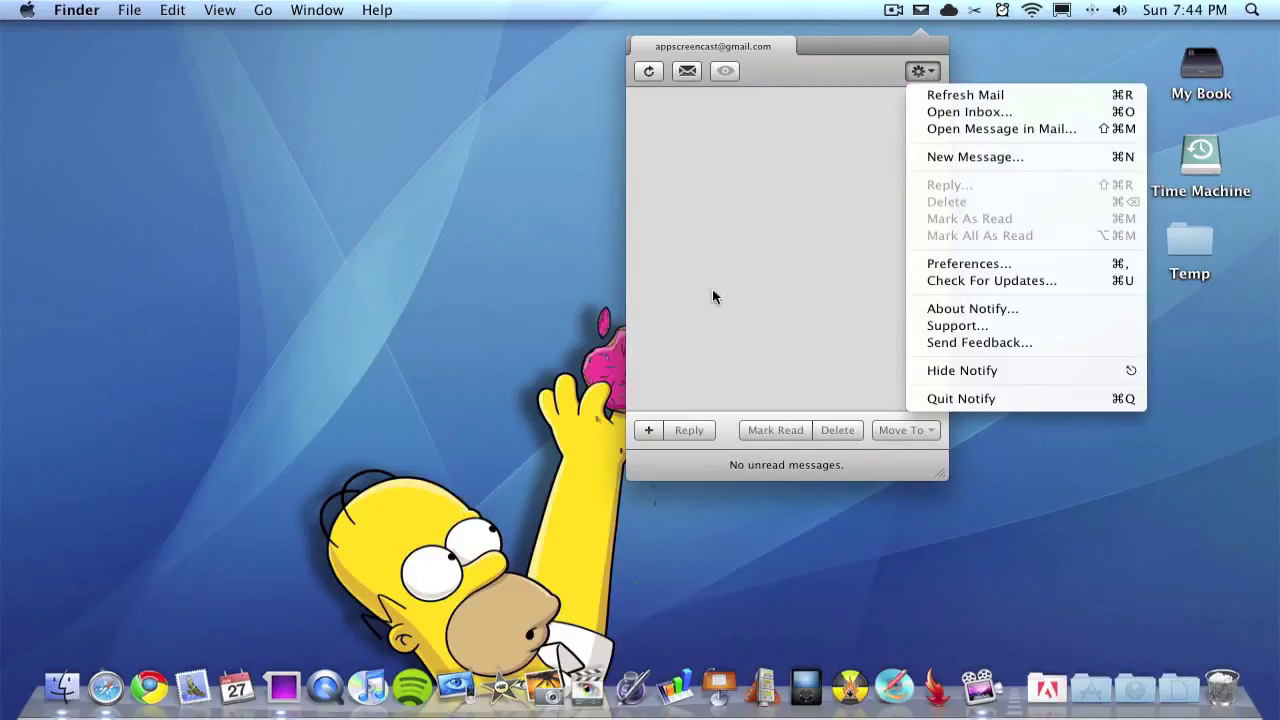
click(749, 219)
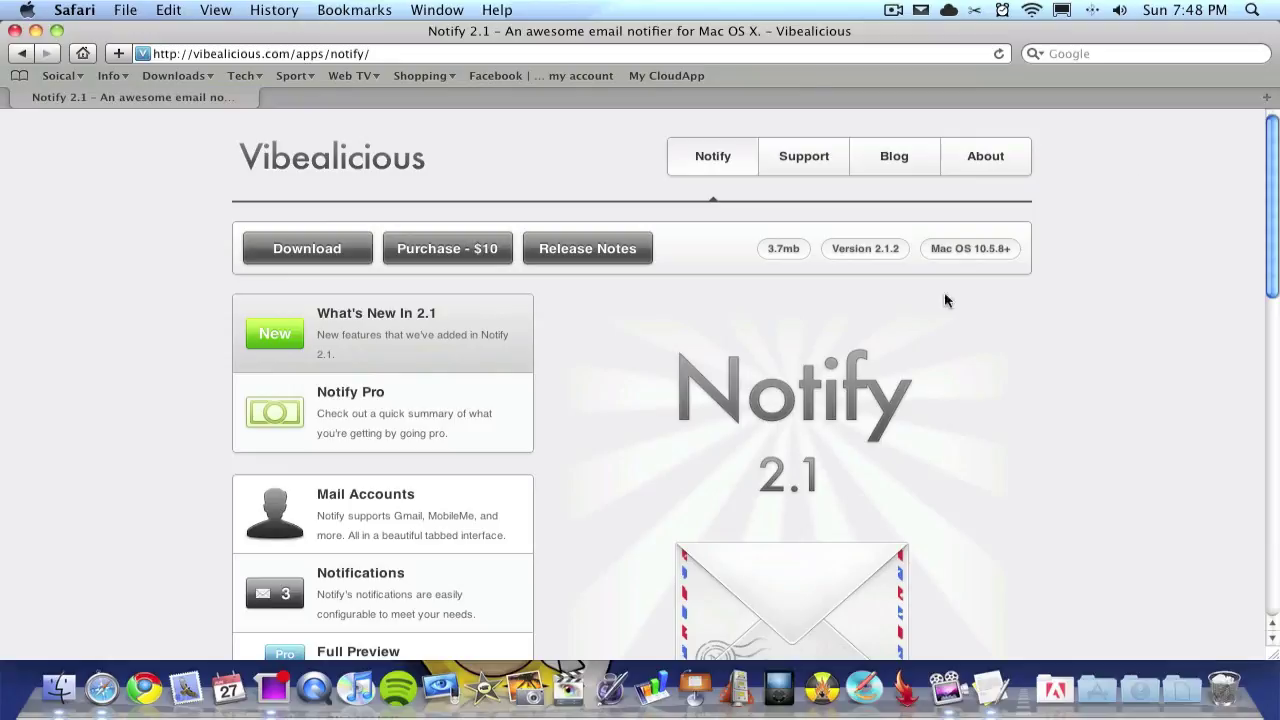
scroll(805, 365, down, 10)
scroll(805, 365, up, 10)
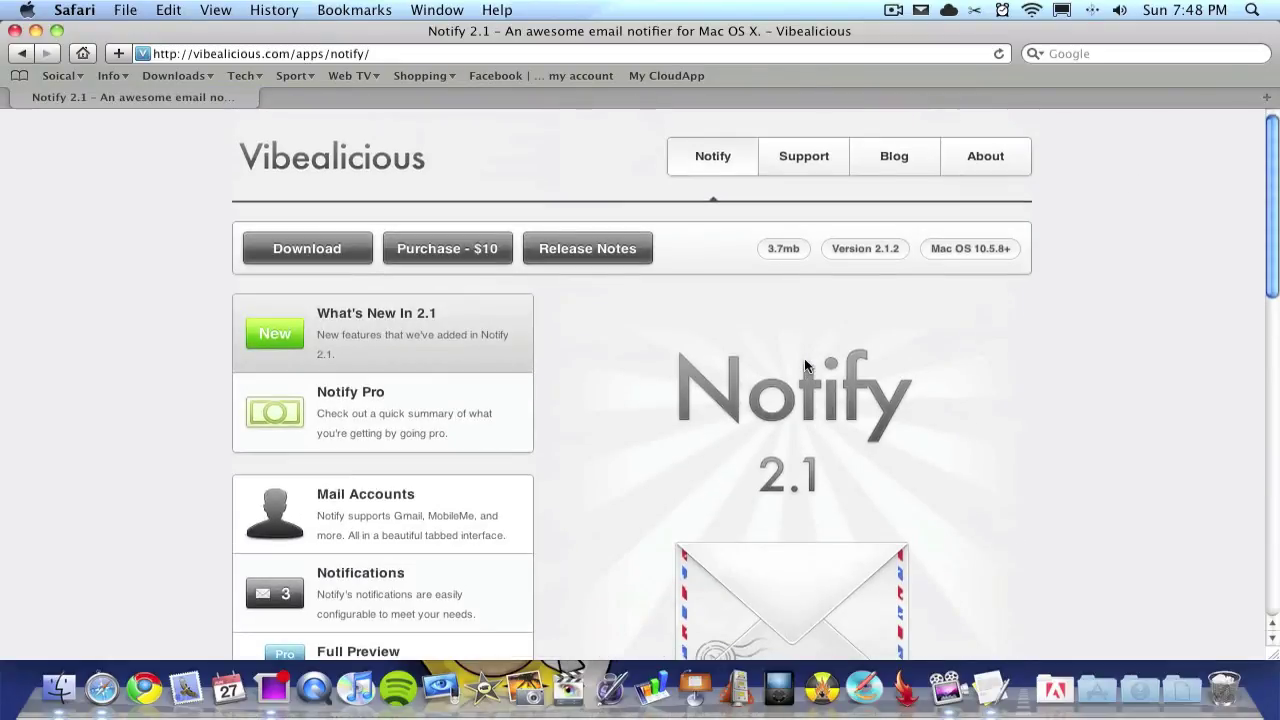